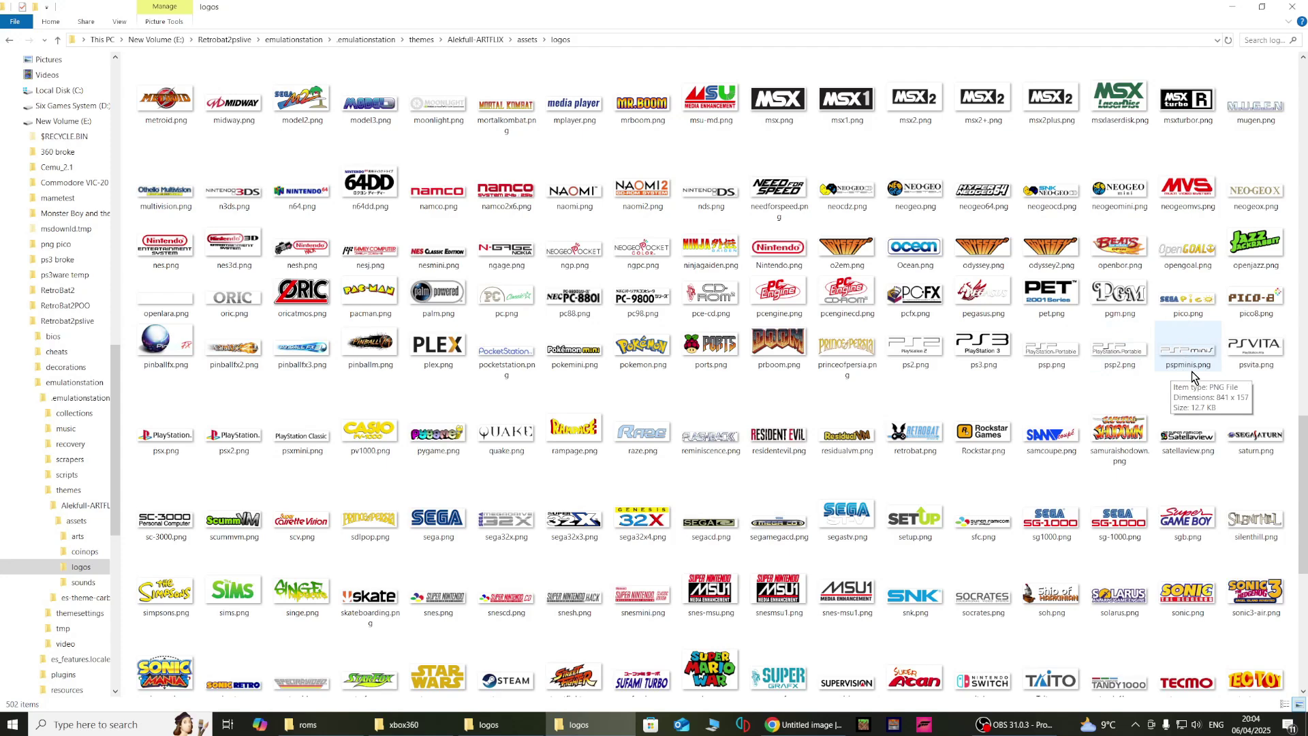
Go back up from the logos folder to the Alekfull-ARTFLIX assets folder
click(8, 45)
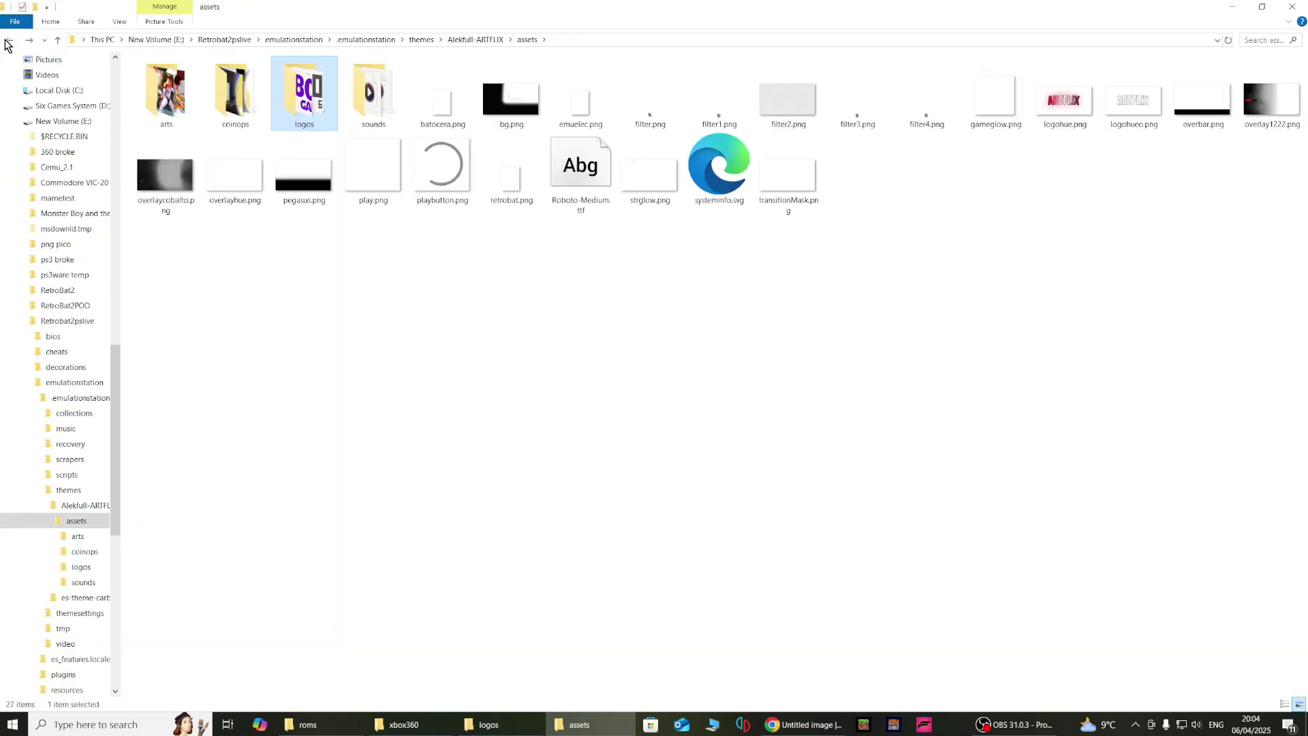
Open the coinops folder and preview the n64.png frame image
click(241, 102)
double_click(241, 102)
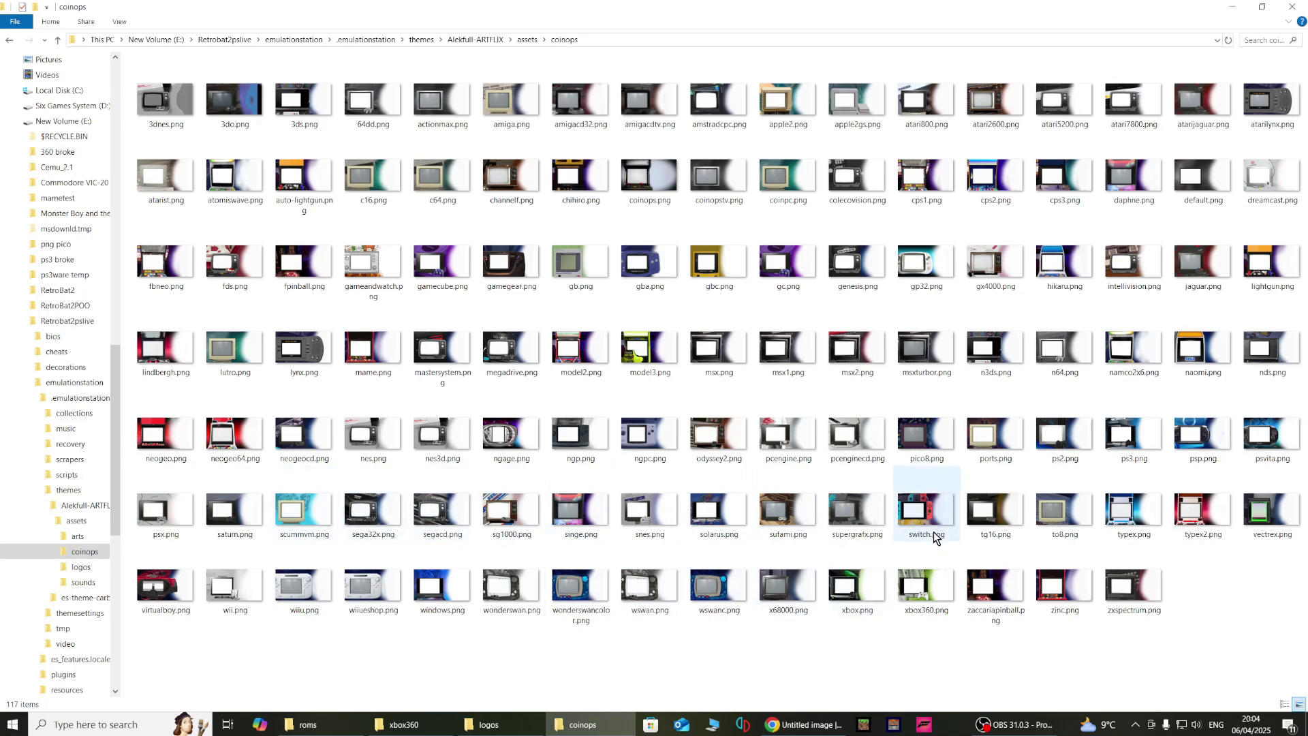
double_click(1049, 354)
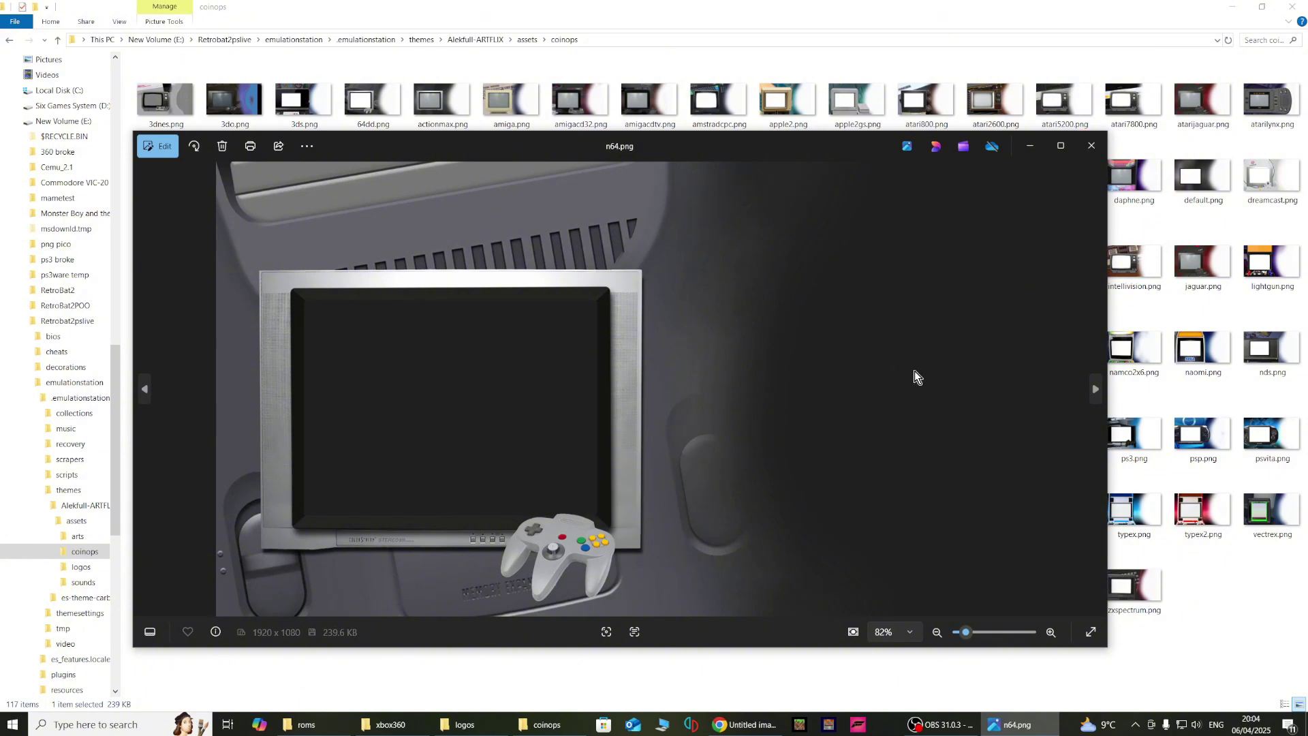
click(1088, 150)
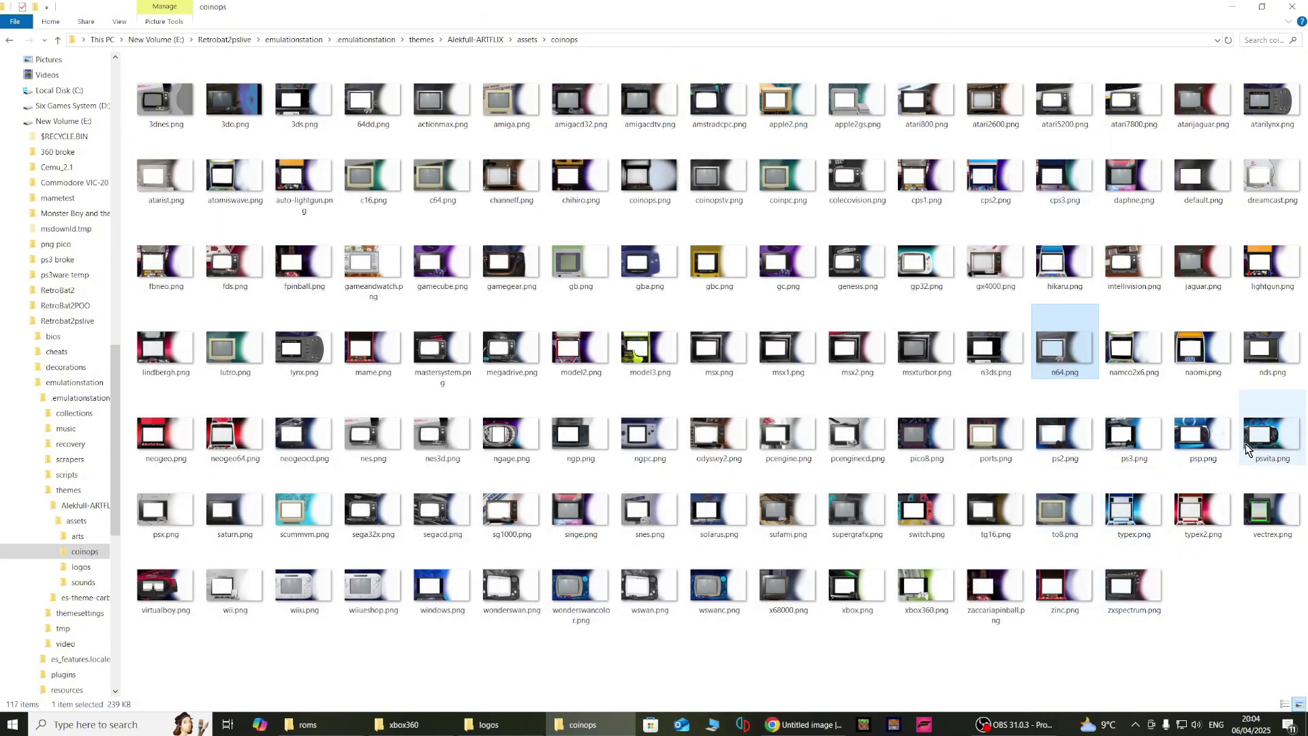
Duplicate psp.png and rename the copy to pspminis.png, then return to assets
click(1200, 451)
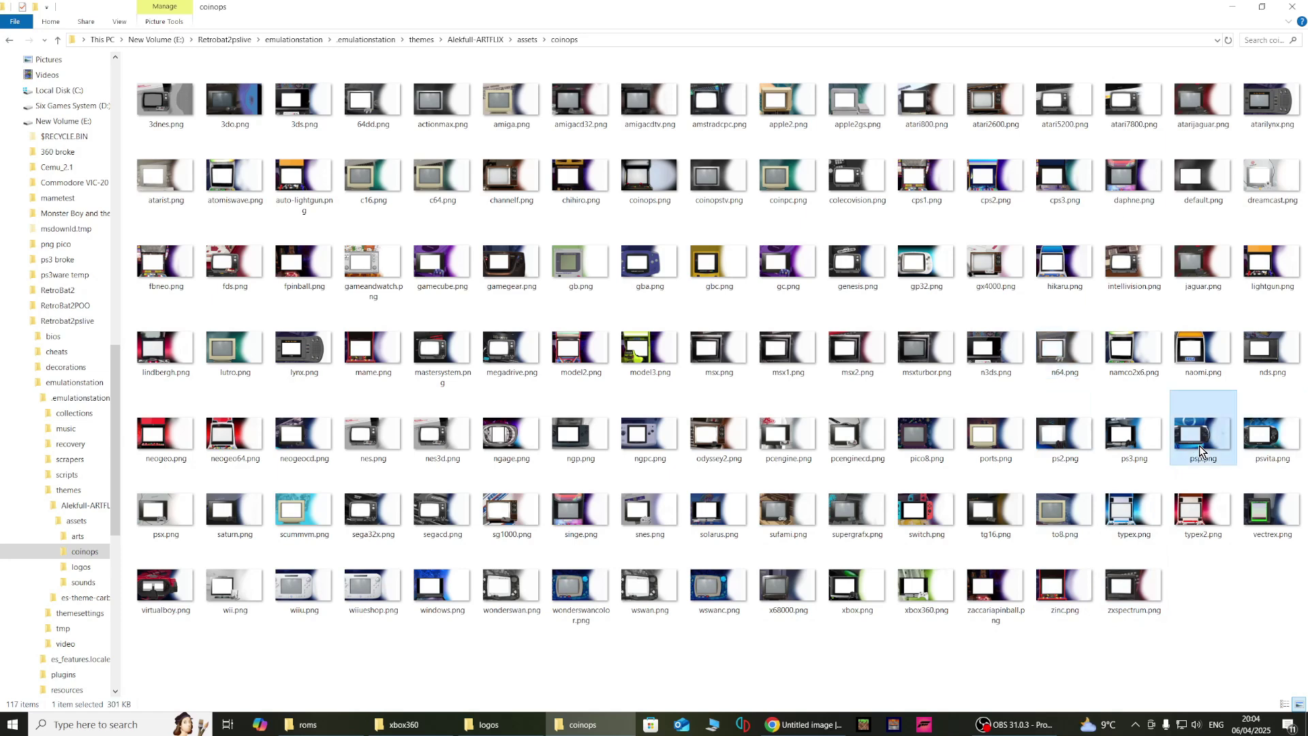
right_click(1199, 449)
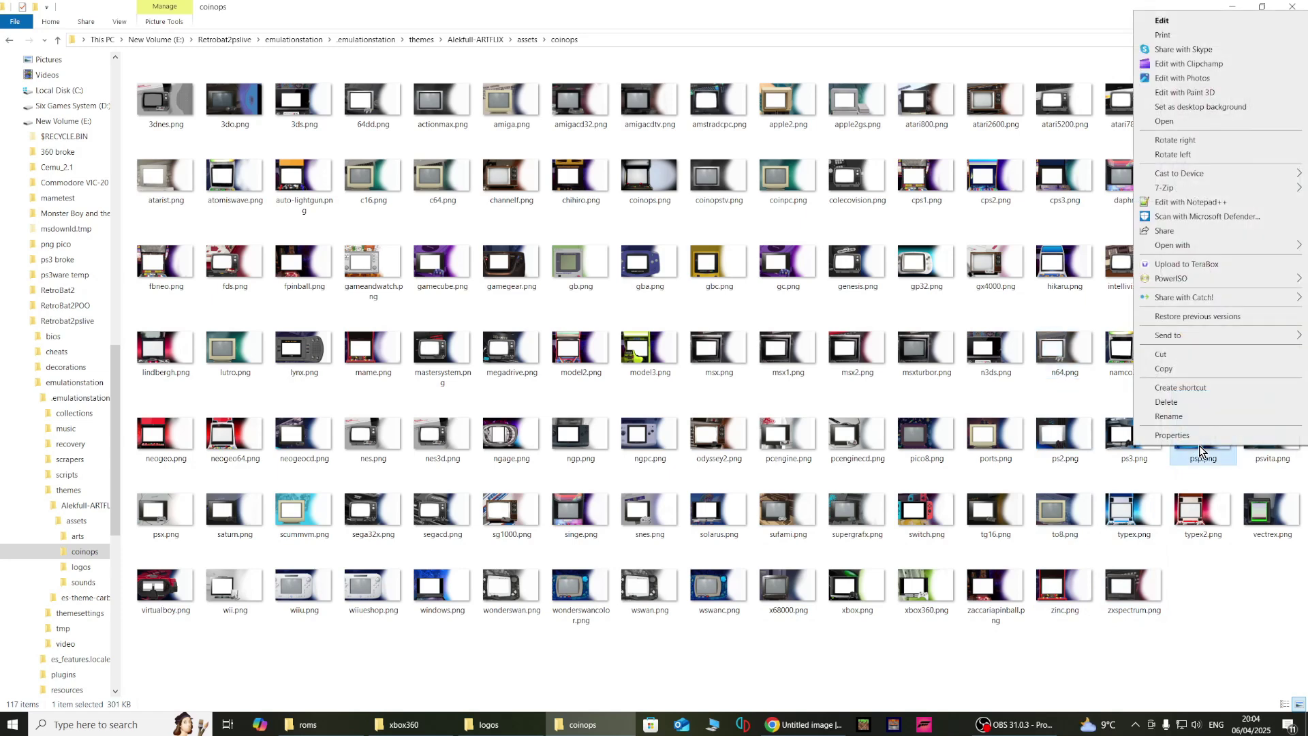
click(1177, 370)
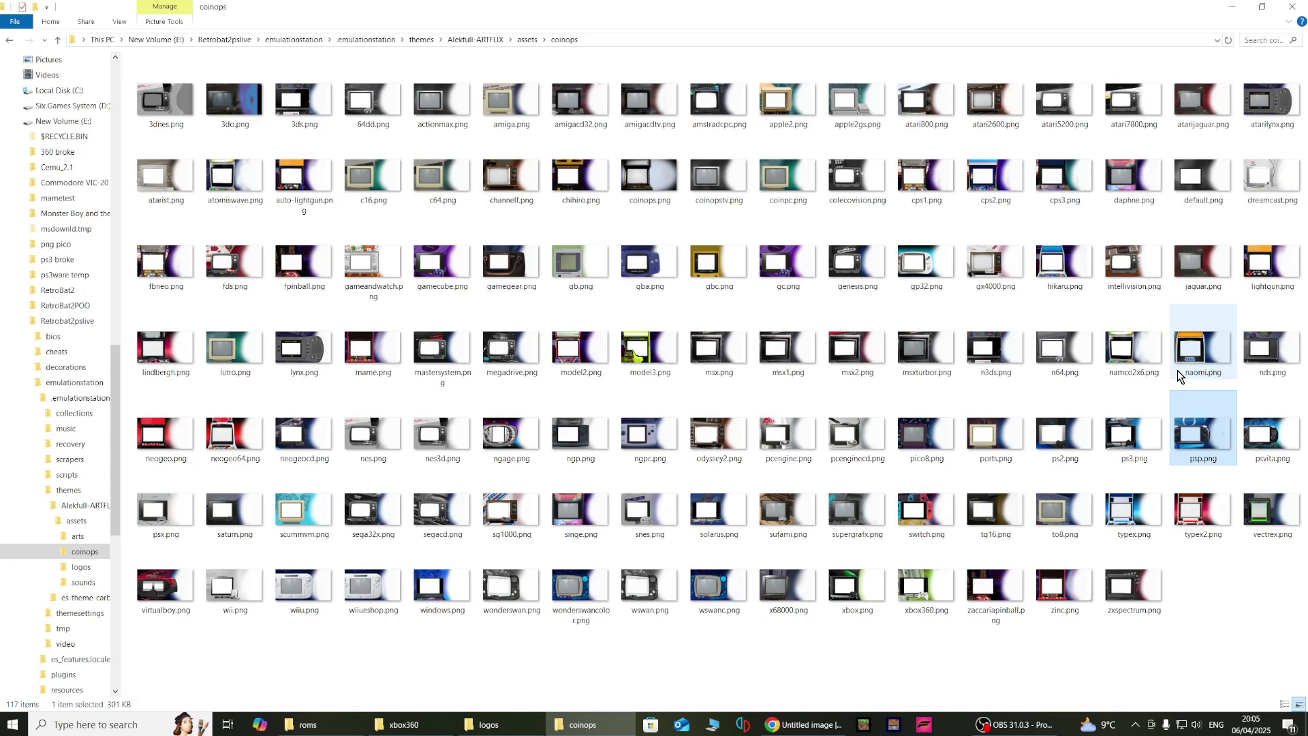
right_click(1173, 485)
click(1208, 570)
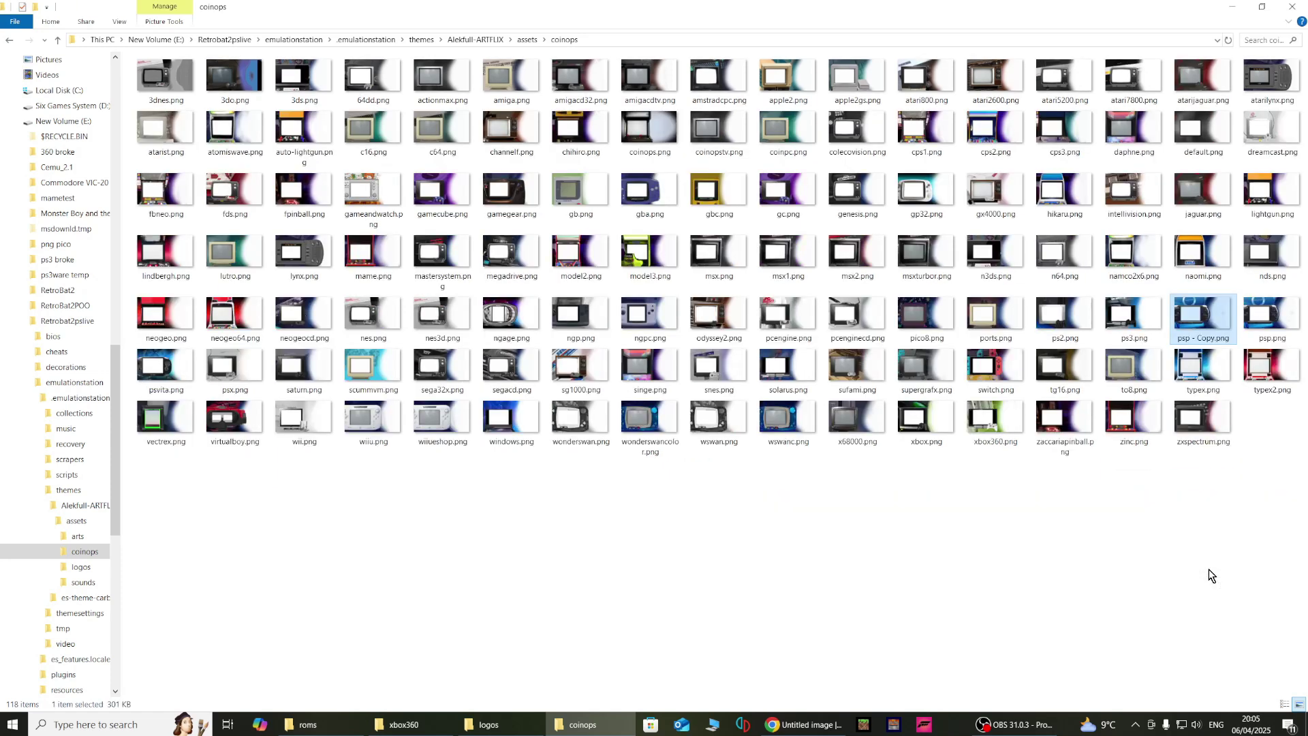
click(1207, 339)
text(ps)
key(Return)
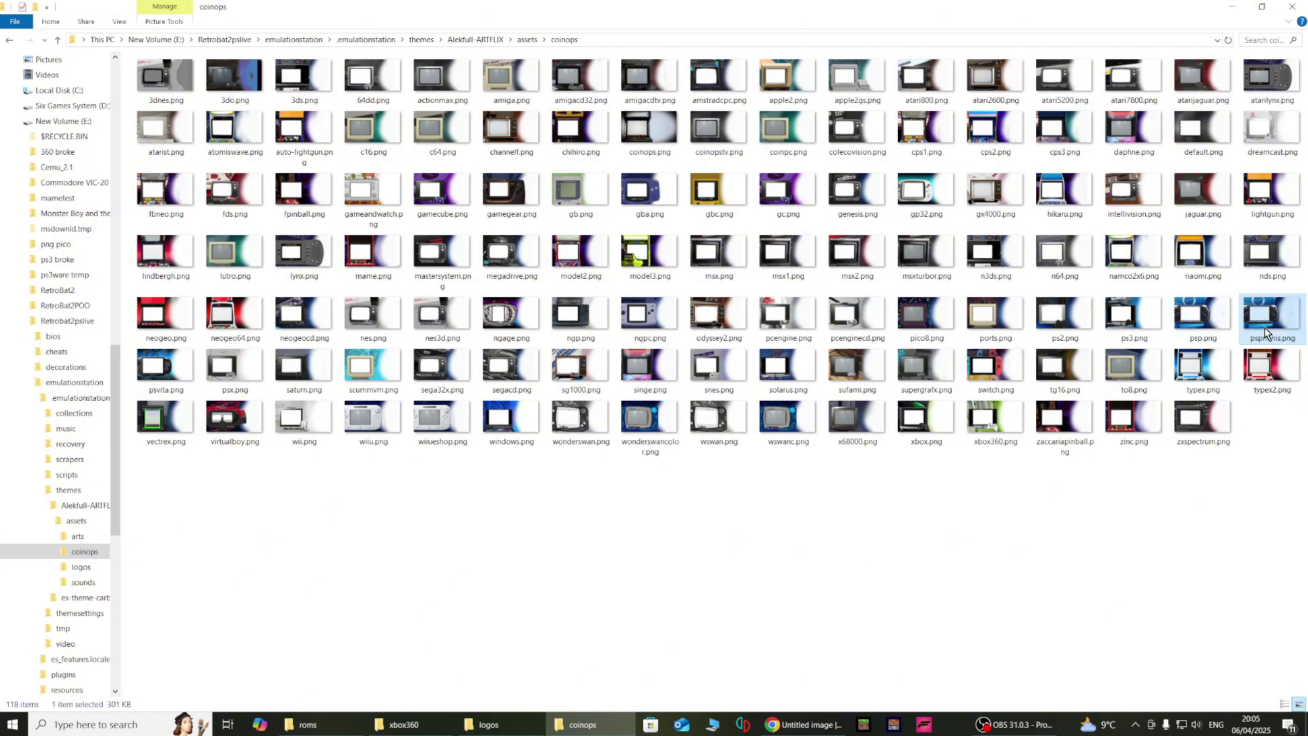
click(9, 41)
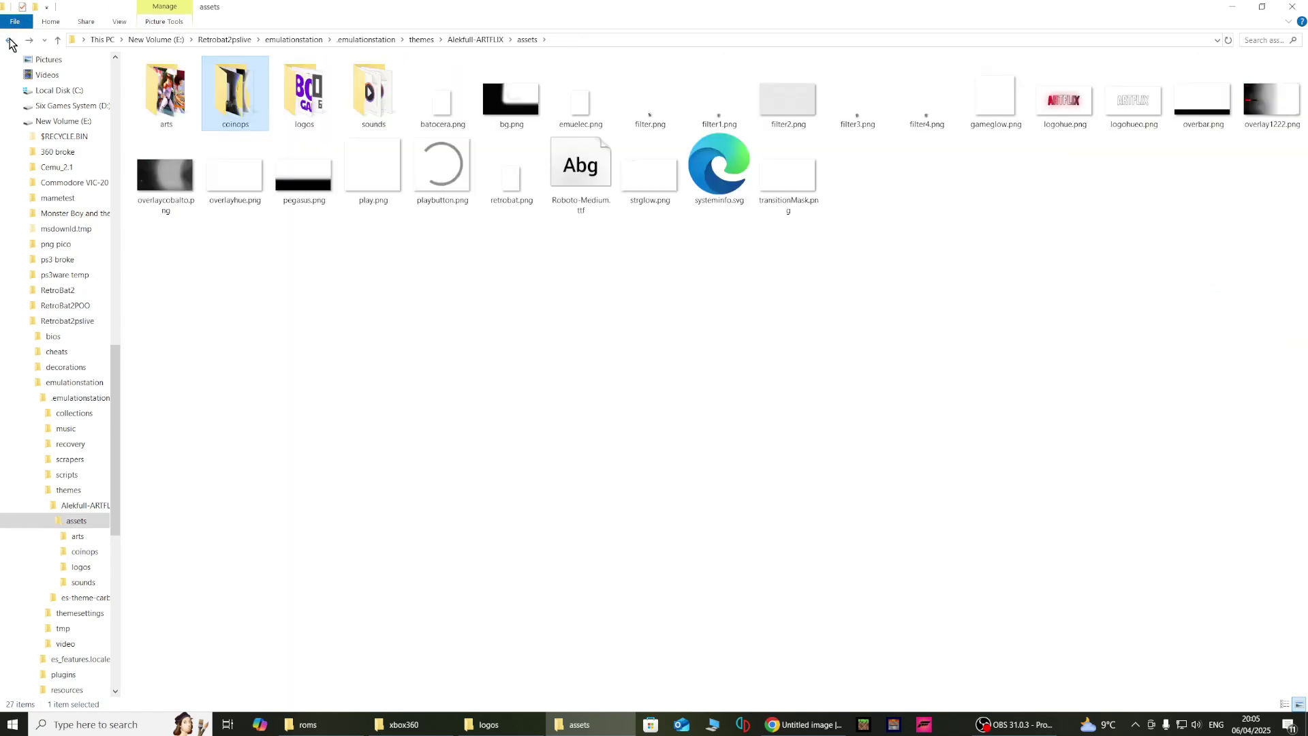
Open the arts folder and preview the auto-quiz.jpg and auto-adventure.jpg artworks
click(177, 106)
double_click(177, 106)
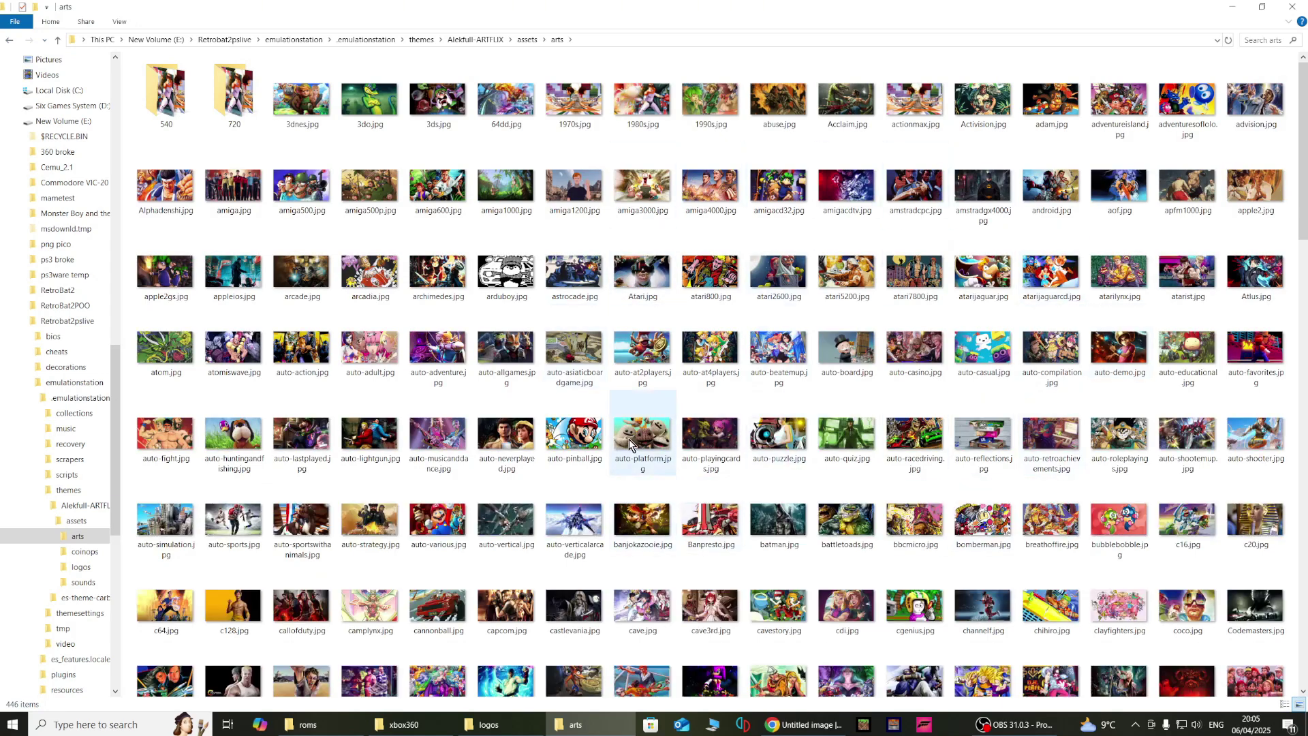
double_click(860, 434)
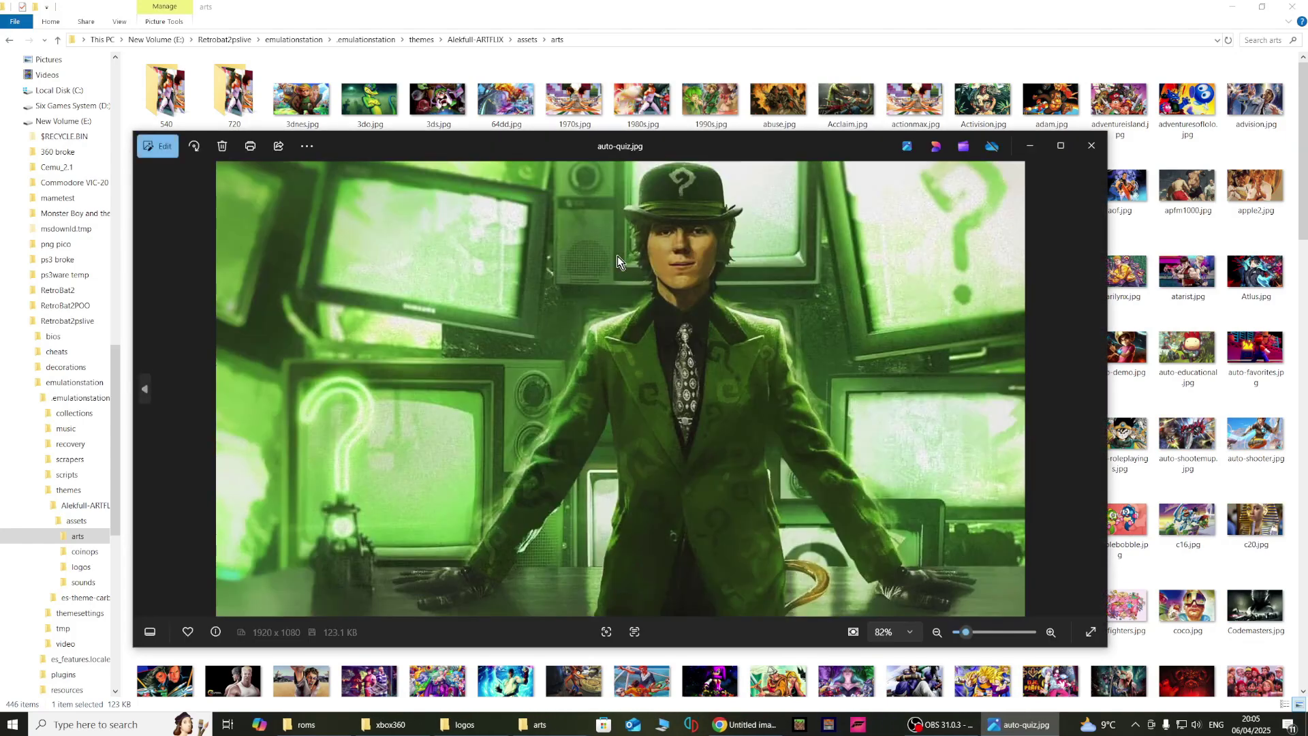
click(1091, 145)
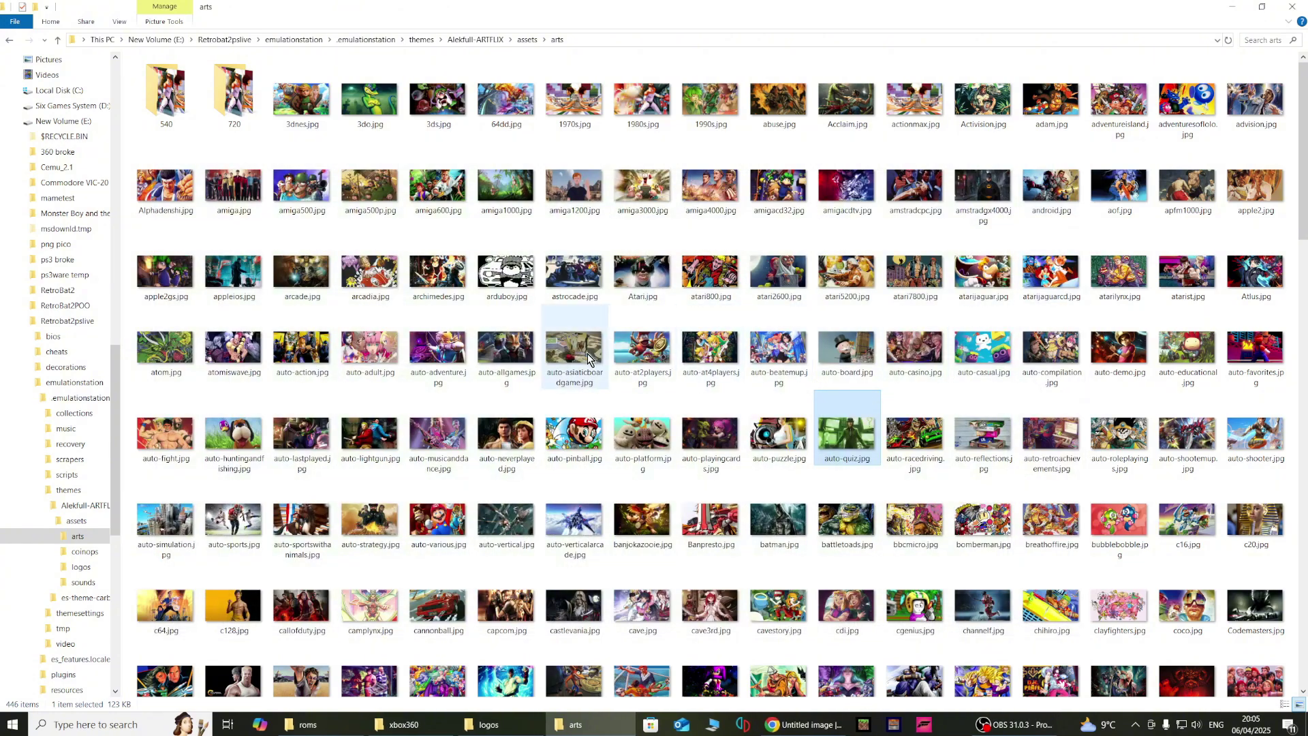
double_click(426, 357)
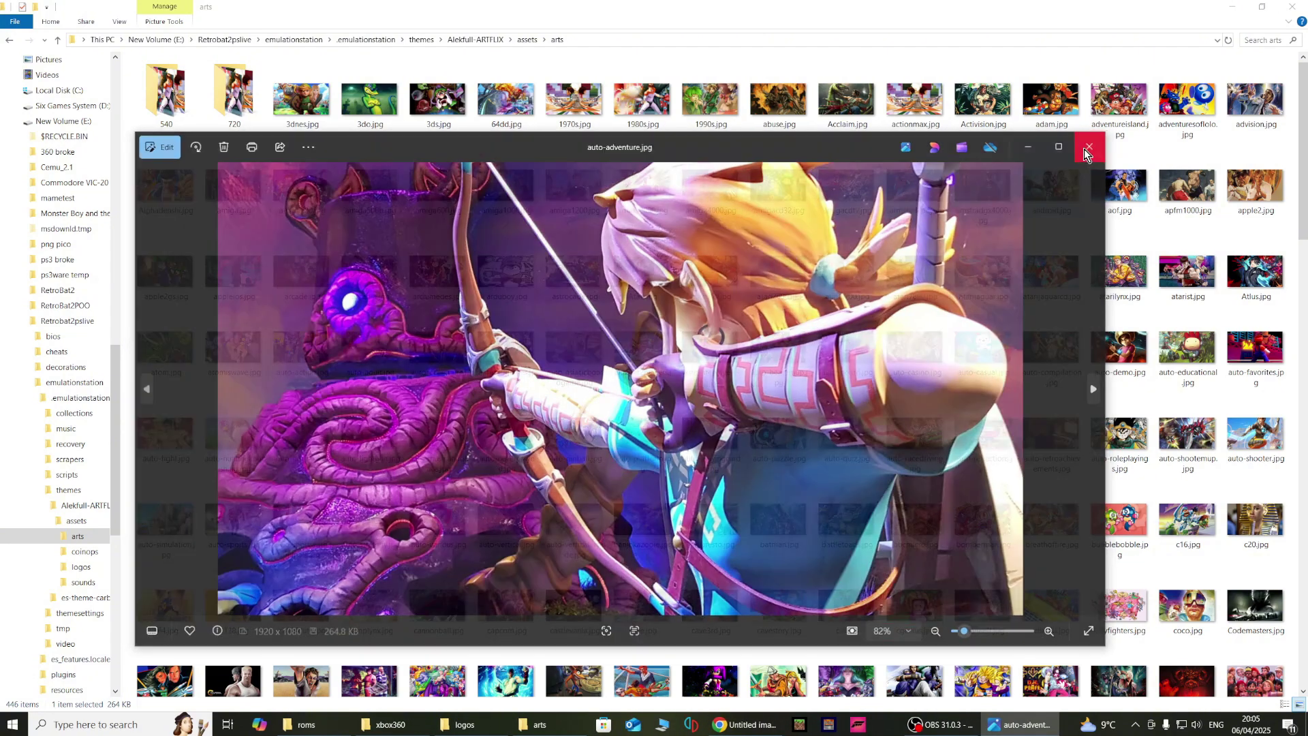
click(1088, 146)
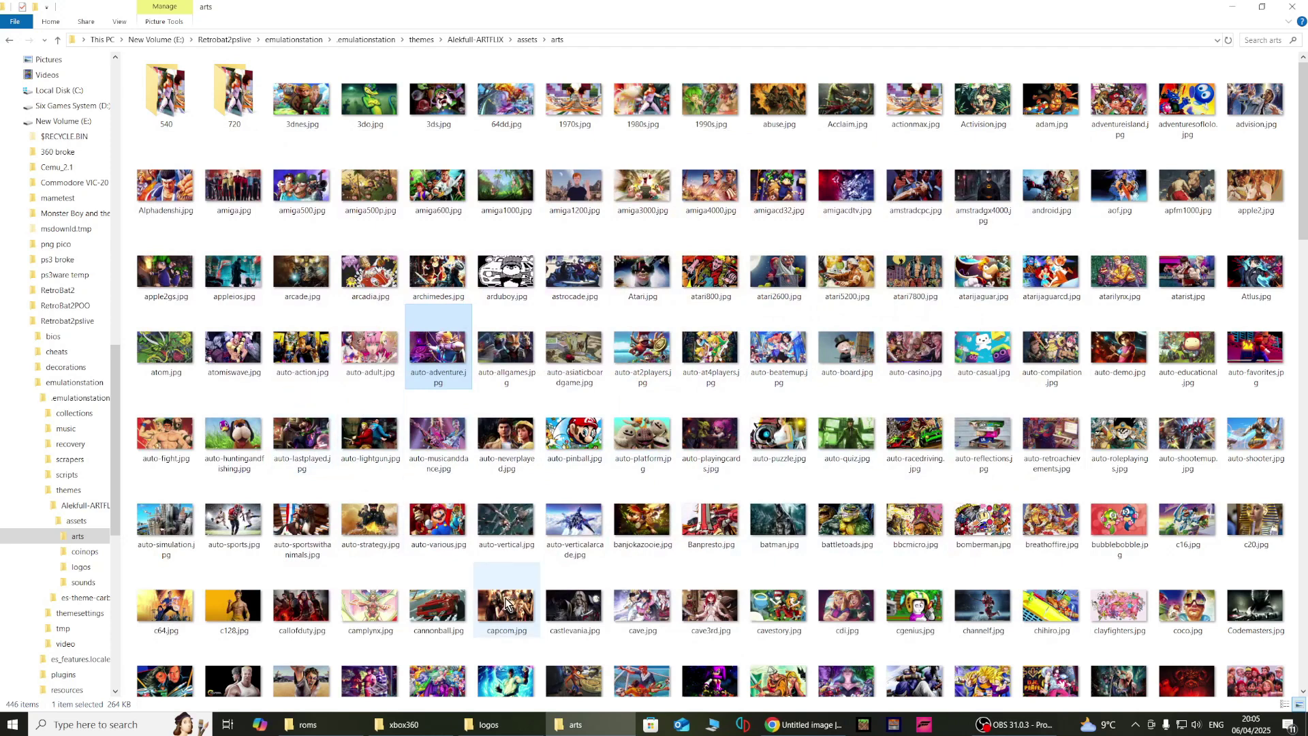
Rename auto-platform.jpg to pspminis.jpg and preview the result
click(654, 447)
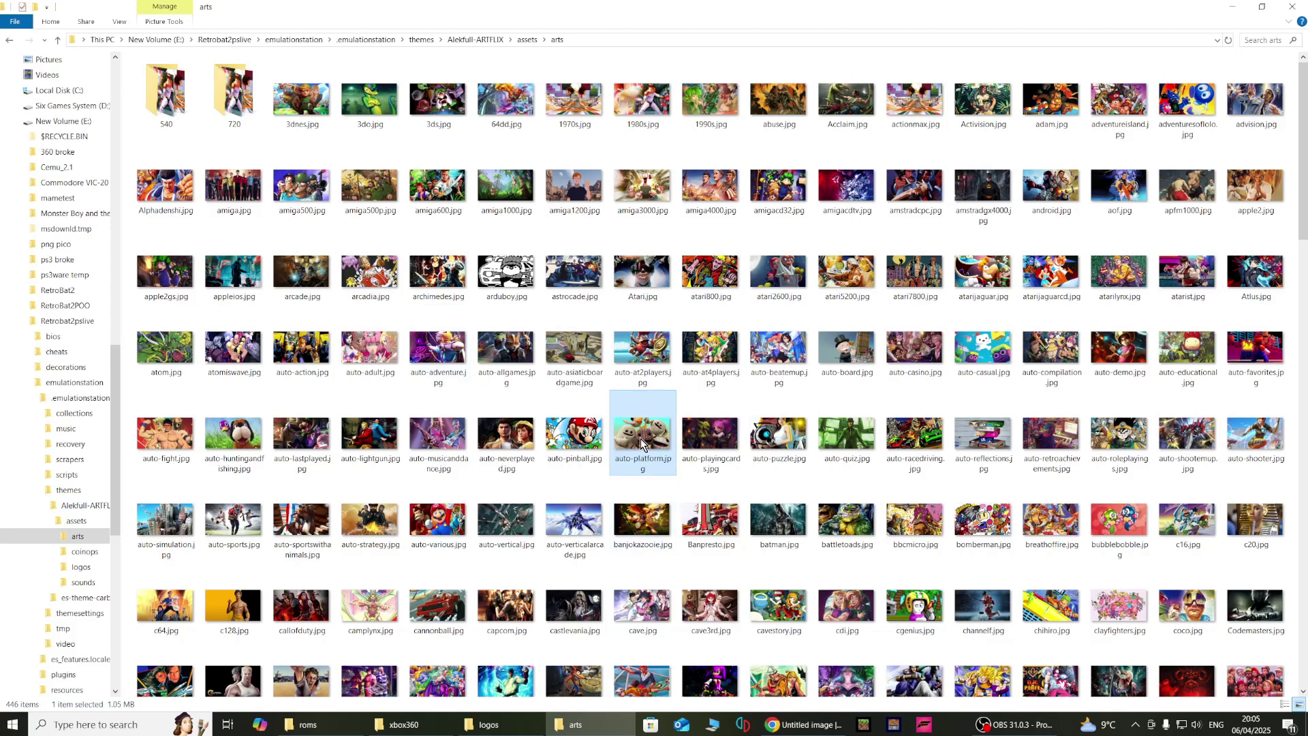
click(641, 462)
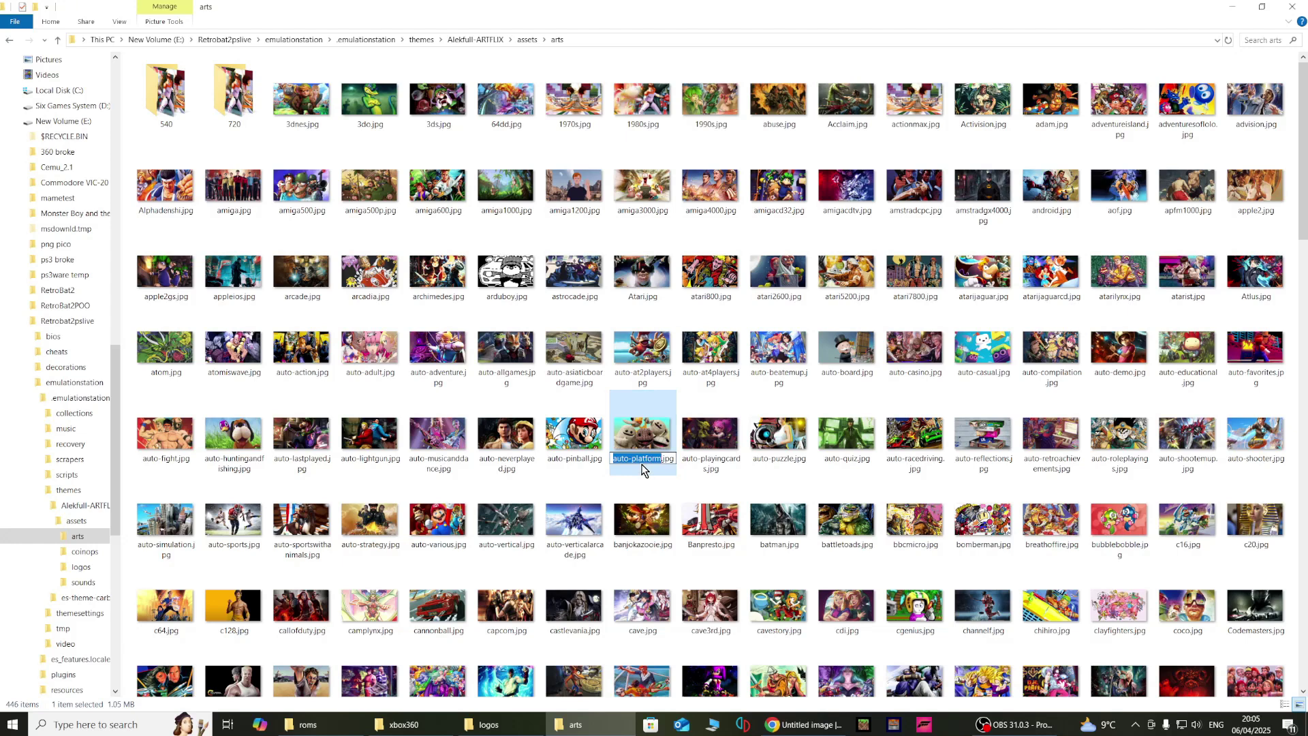
key(BackSpace)
key(Return)
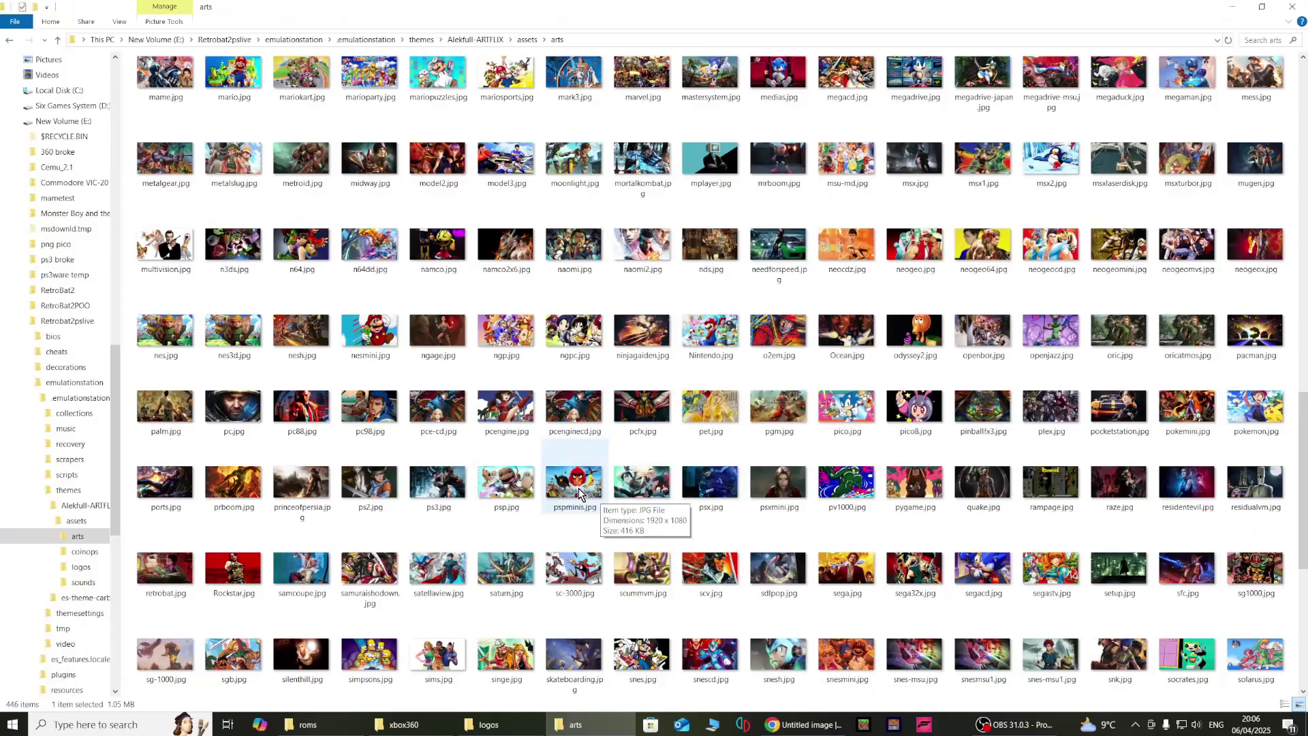
double_click(579, 488)
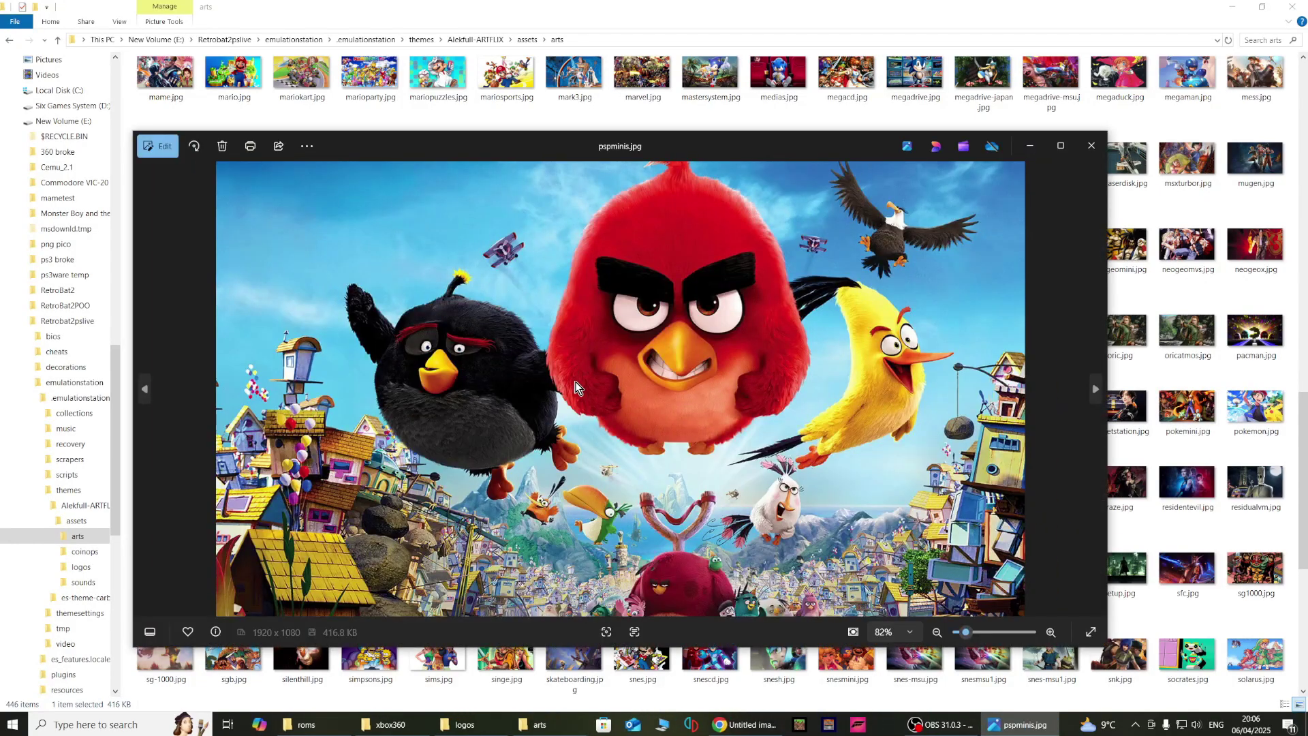
click(1090, 145)
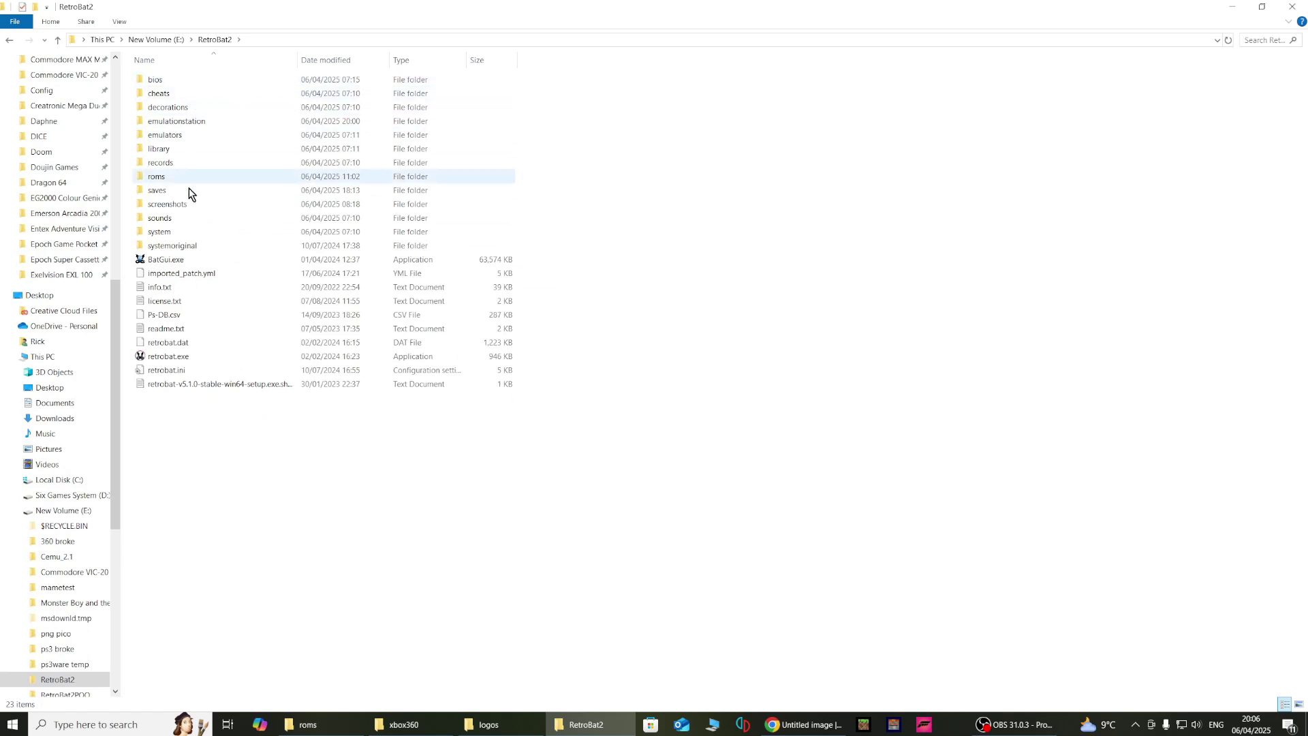
Browse emulationstation\.emulationstation\themes\Alekfull-ARTFLIX and open its pspminis folder
double_click(207, 122)
click(217, 81)
double_click(216, 80)
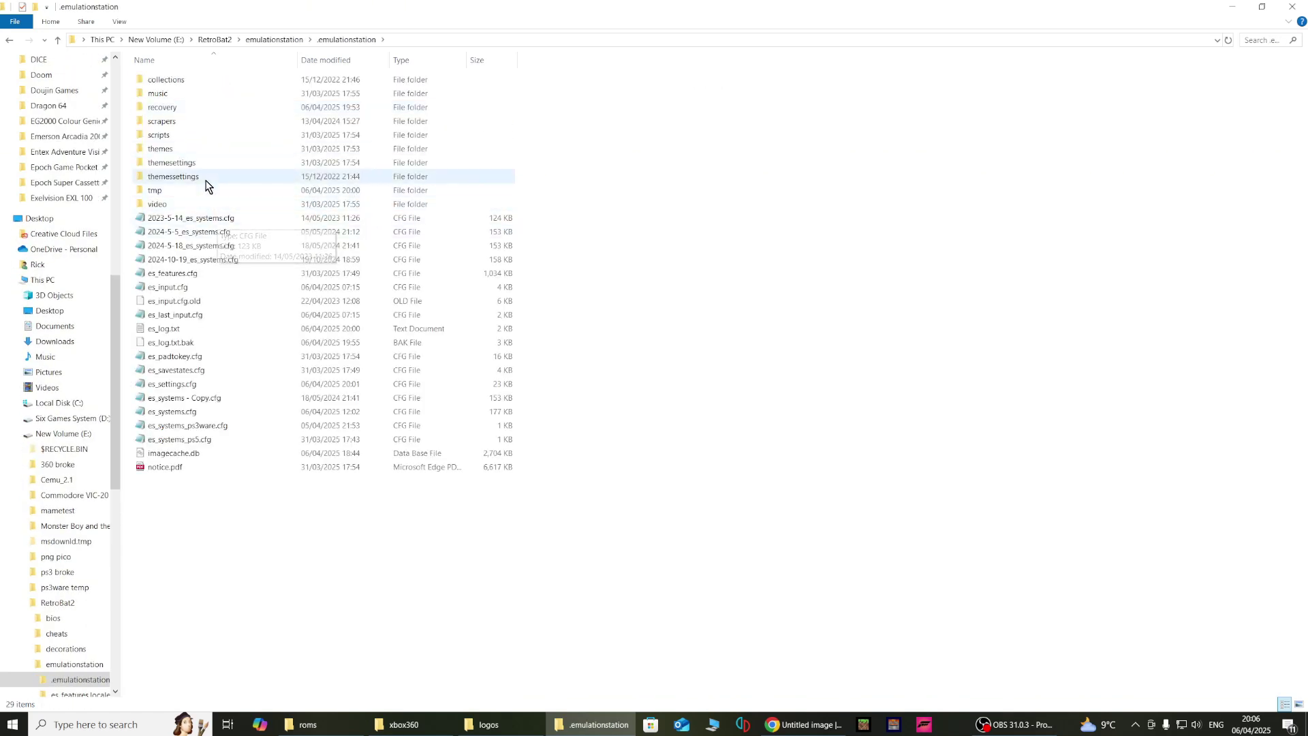
double_click(205, 150)
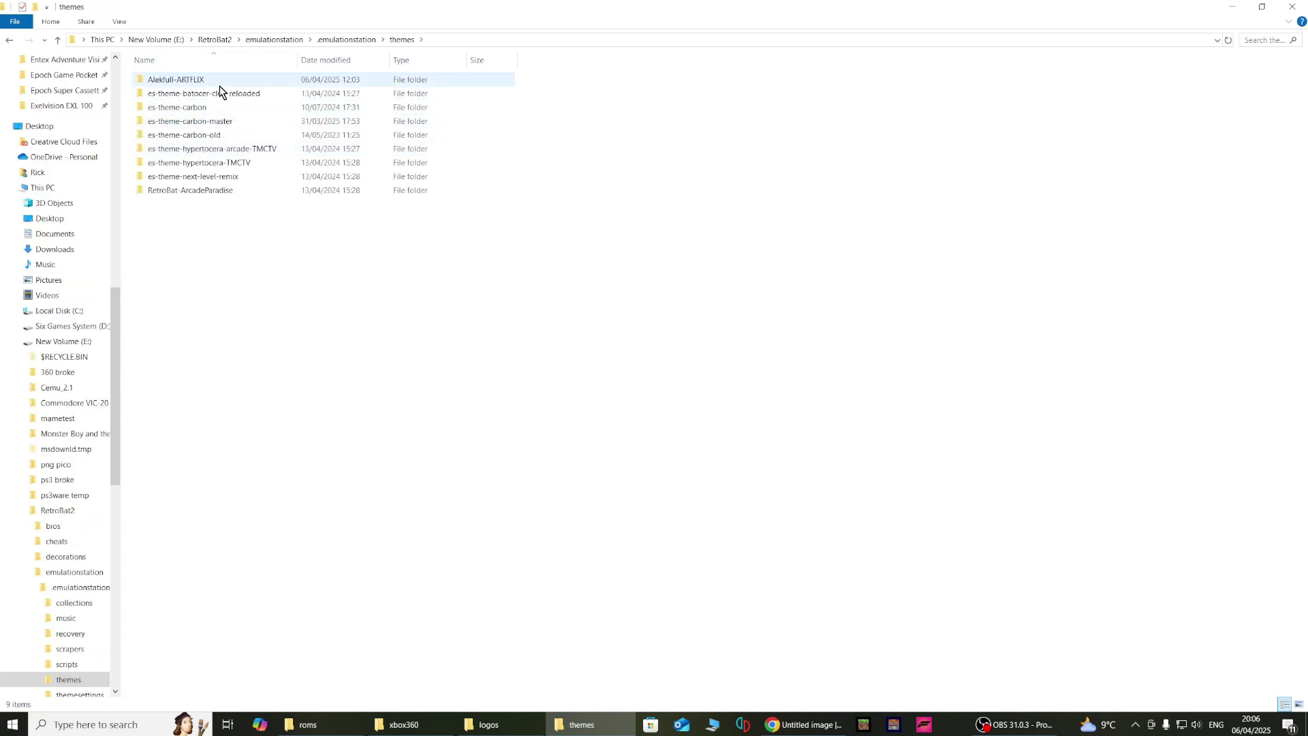
double_click(221, 83)
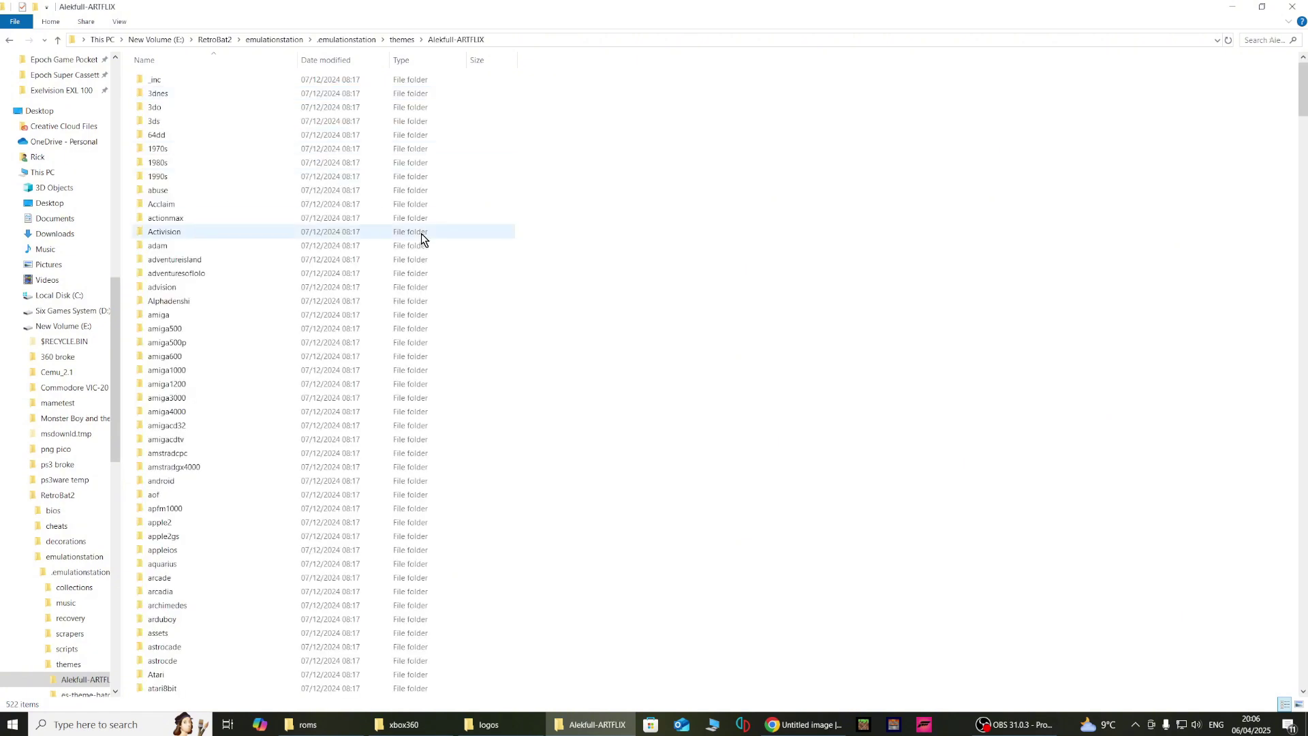
scroll(341, 293, down, 15)
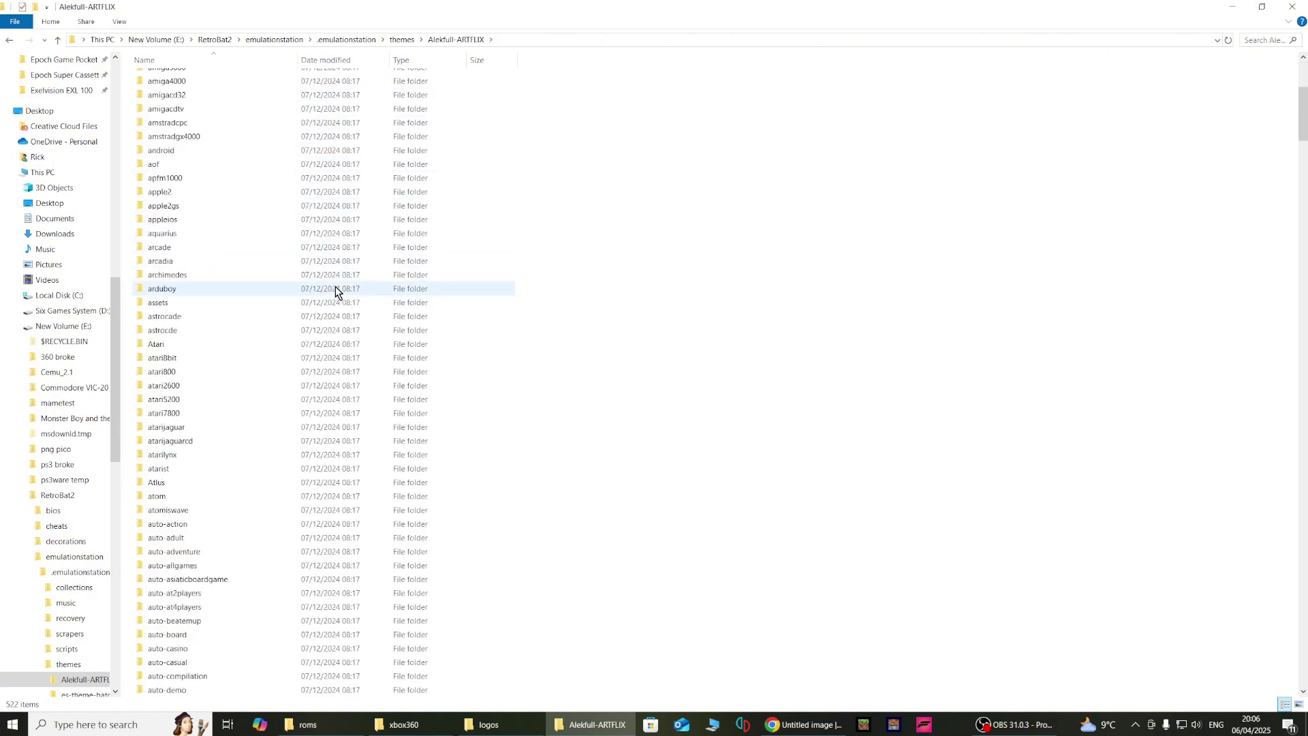
scroll(343, 304, down, 15)
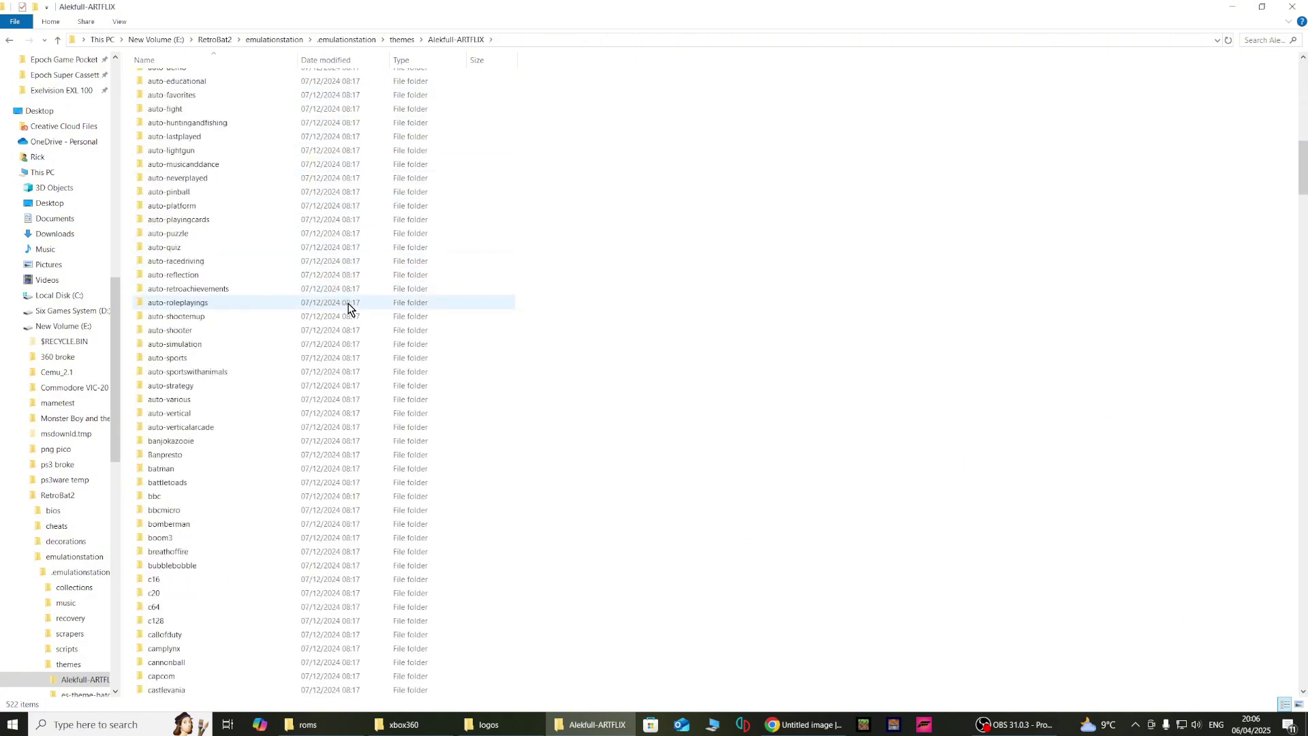
scroll(366, 330, down, 15)
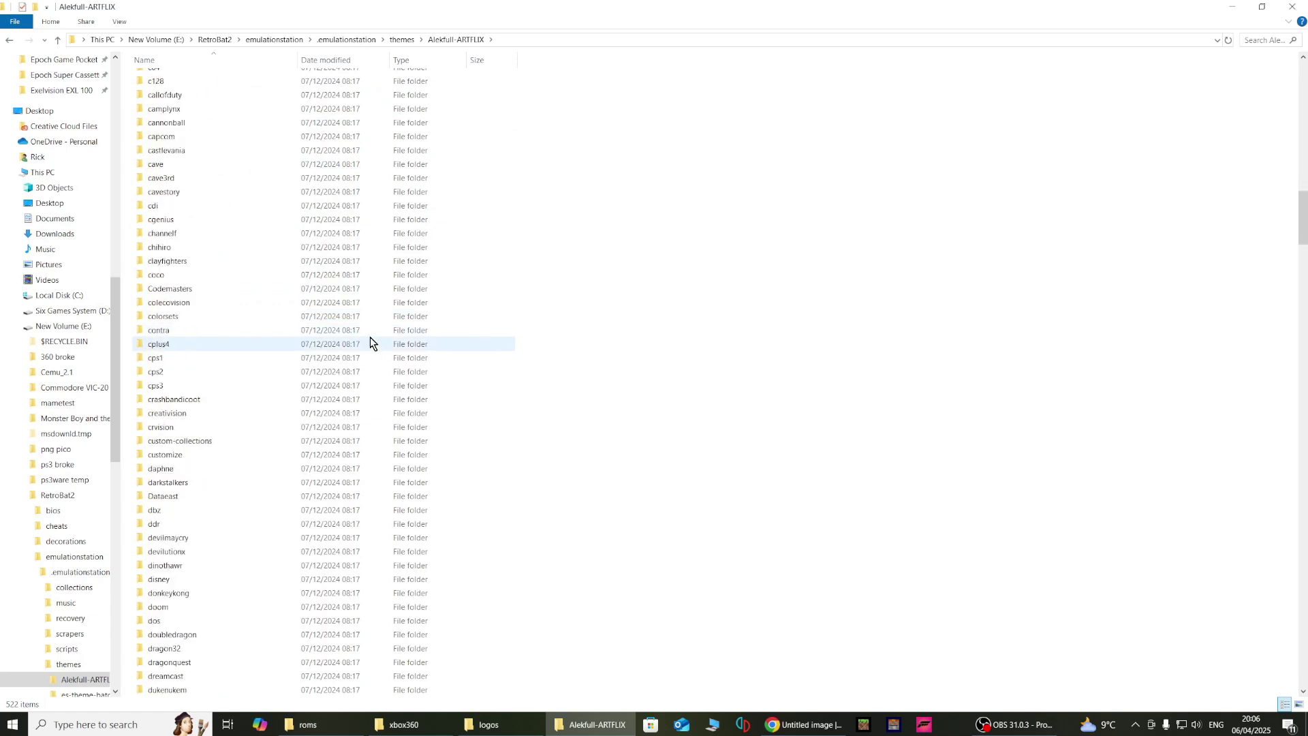
drag(1304, 251, 1304, 512)
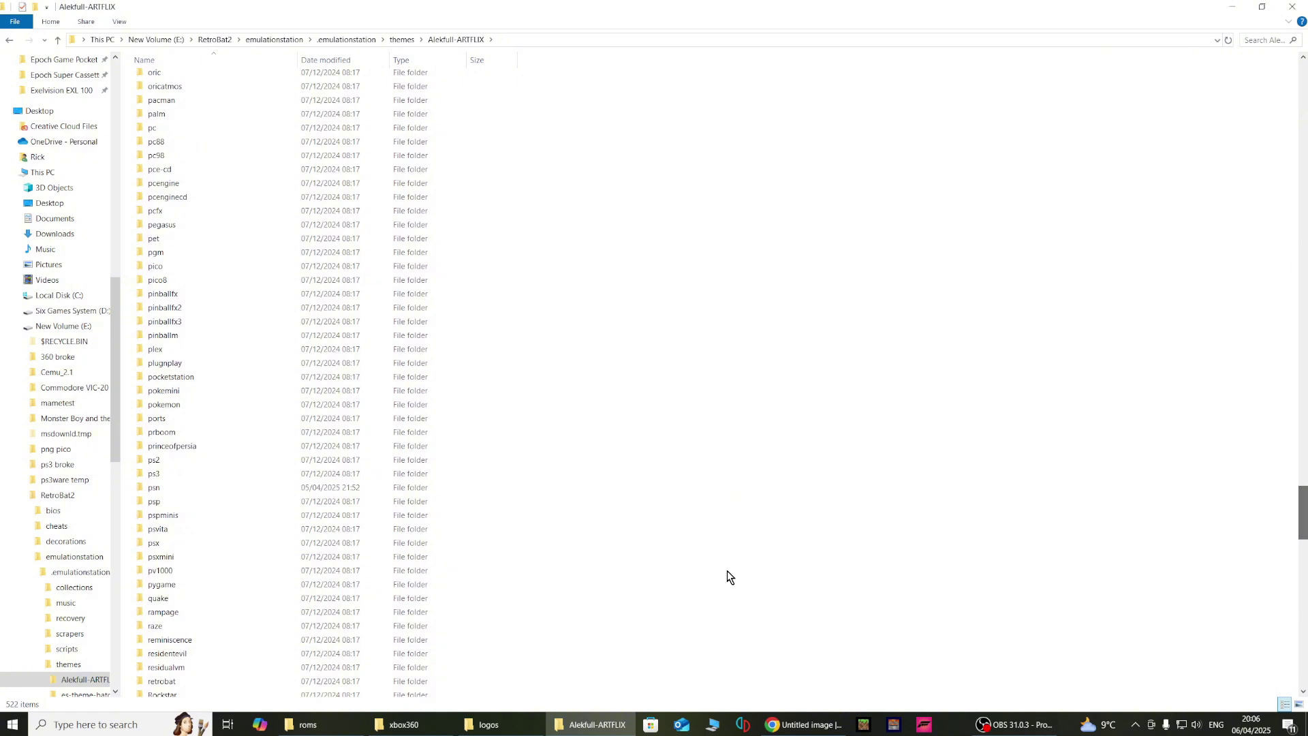
double_click(206, 517)
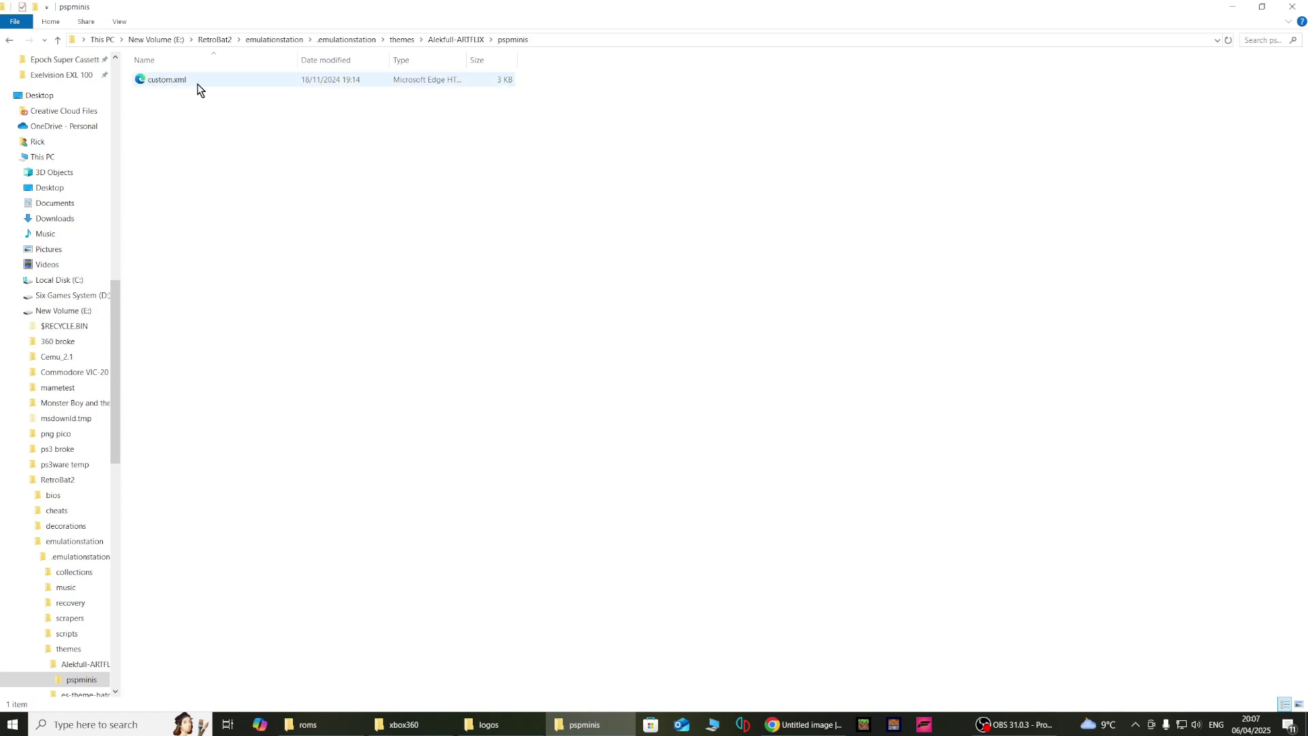
Create a new folder named pspminis inside the roms folder
key(alt+Left)
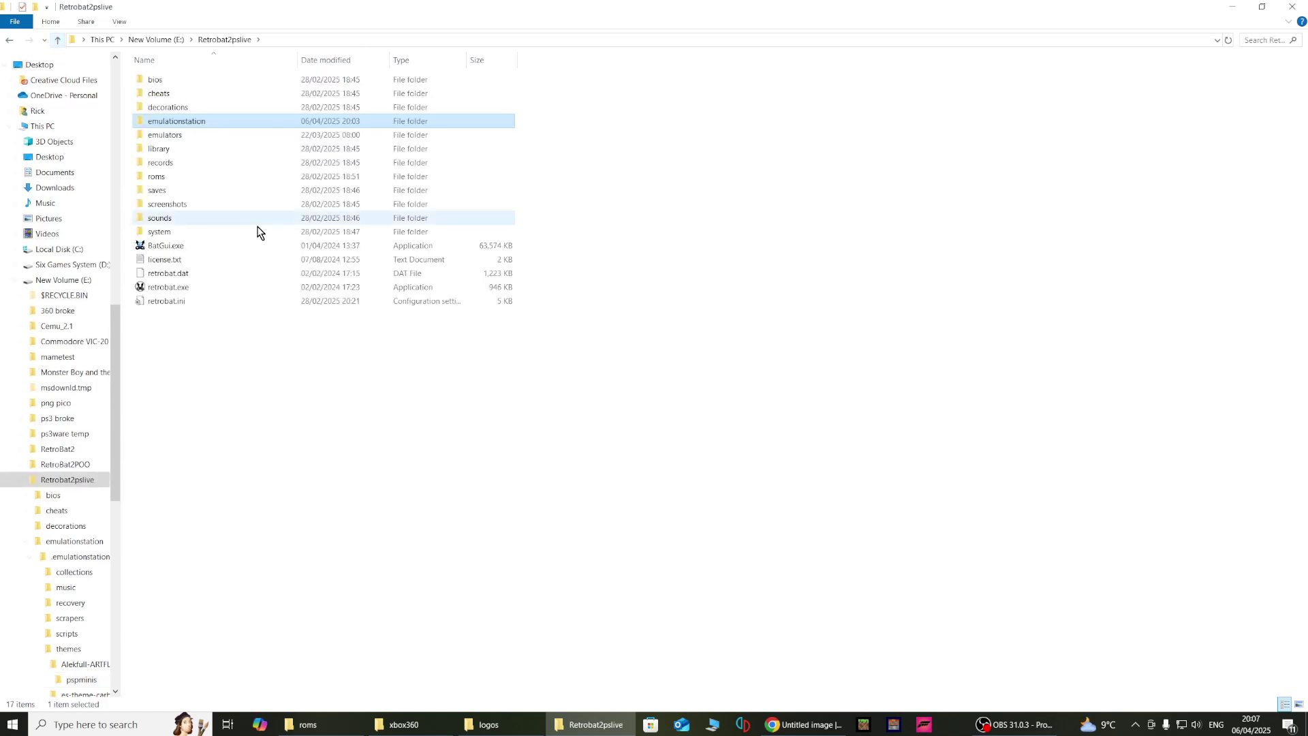
double_click(174, 171)
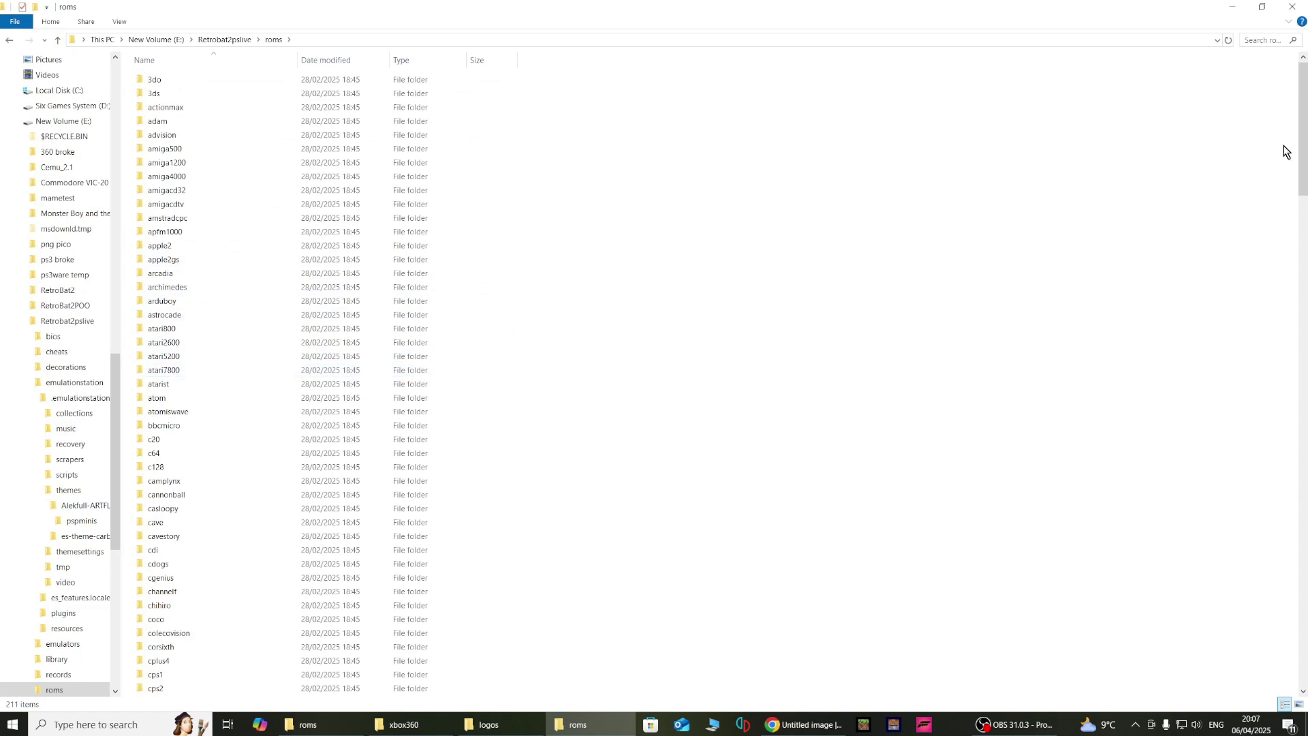
drag(1301, 130, 1301, 620)
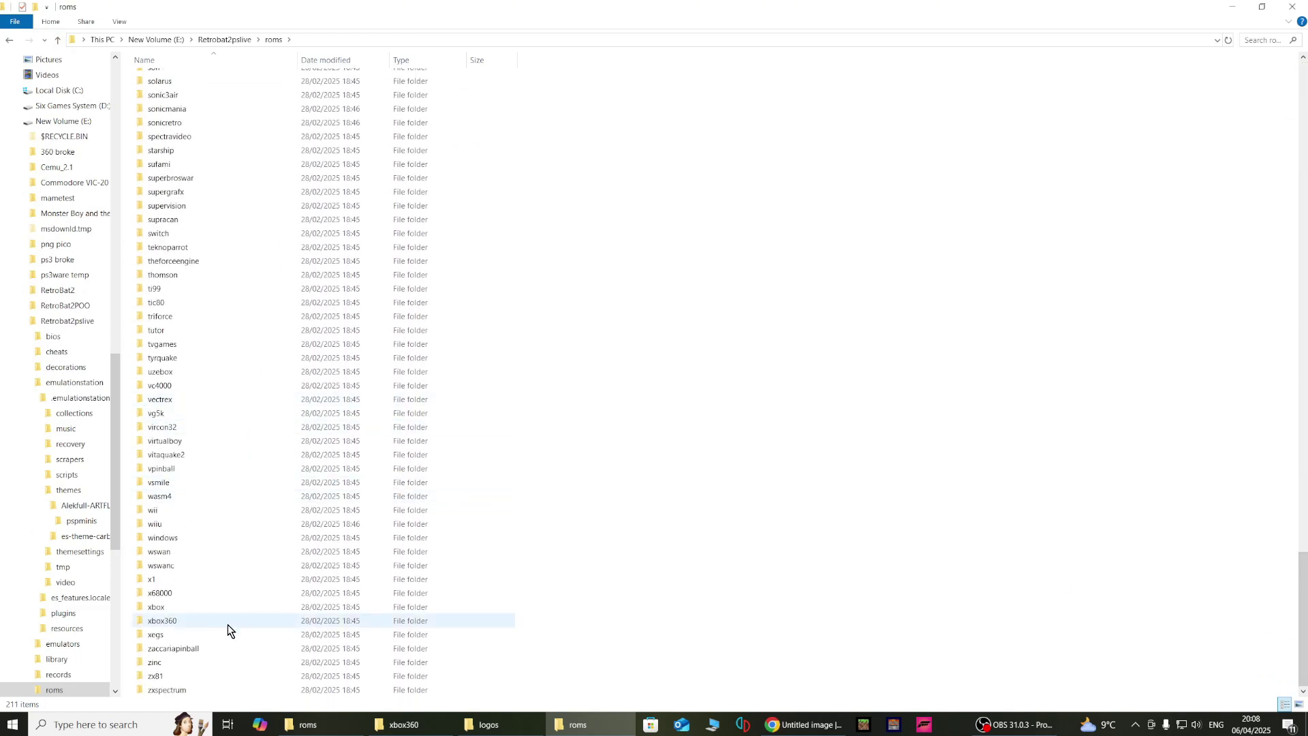
scroll(198, 392, up, 10)
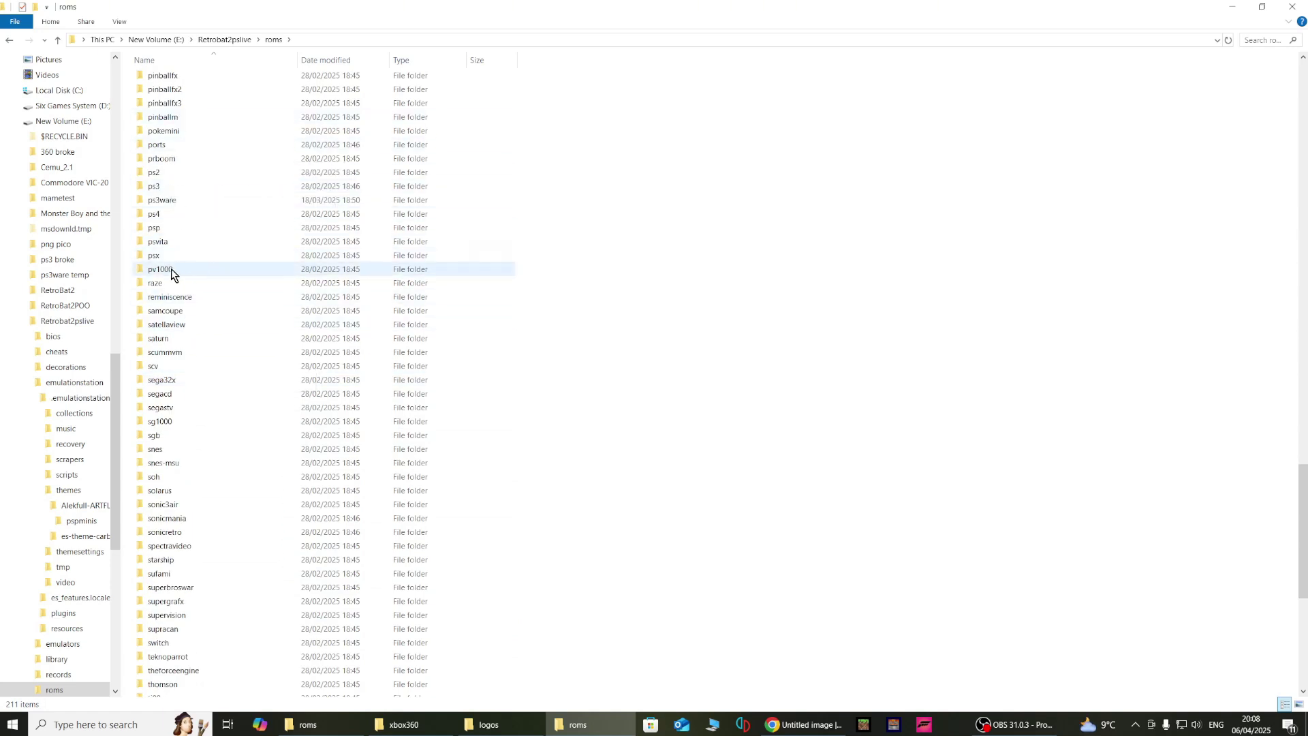
right_click(126, 270)
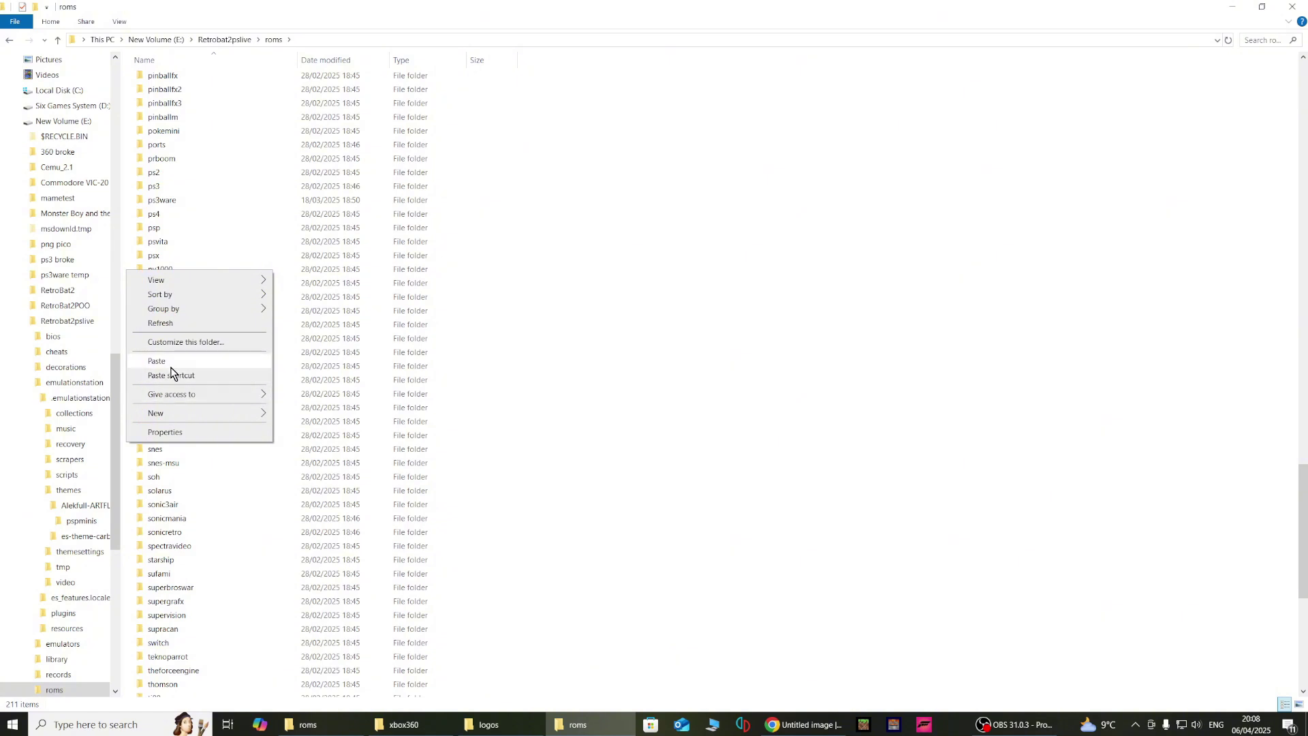
mouse_move(175, 417)
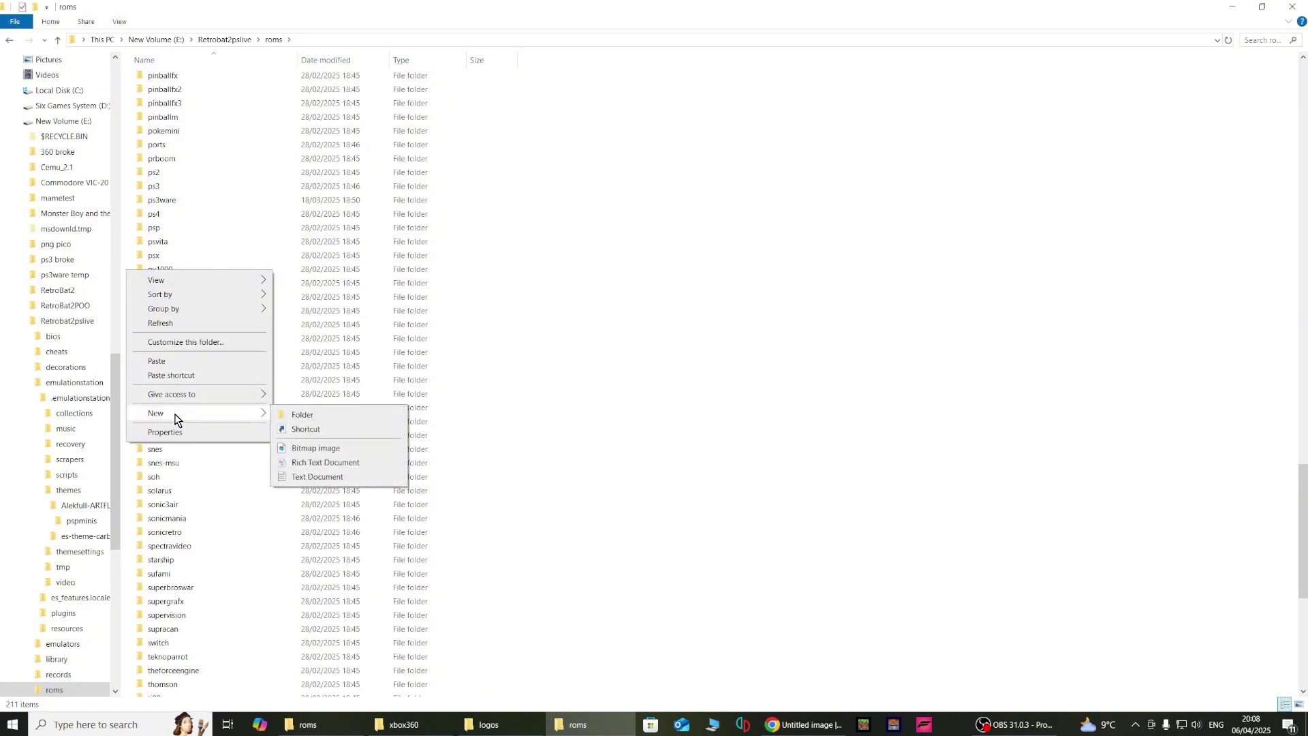
click(326, 414)
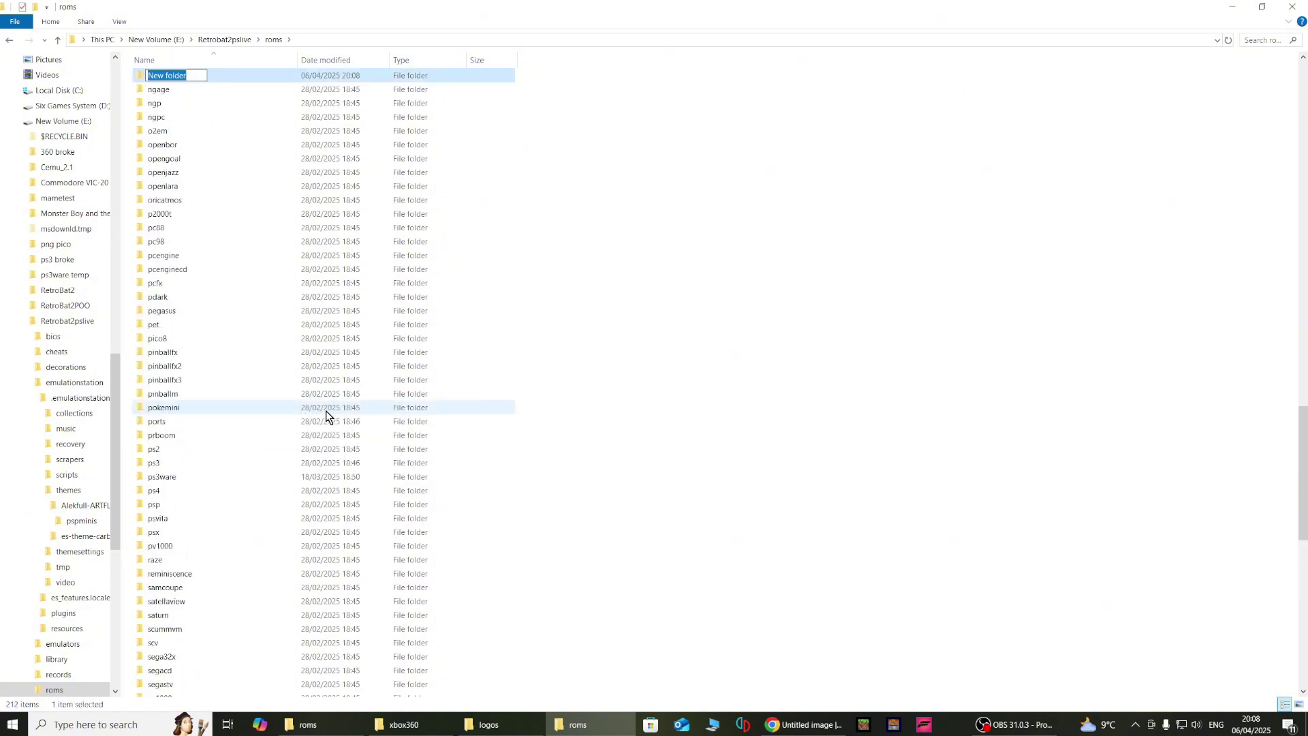
text(pspminis)
key(Return)
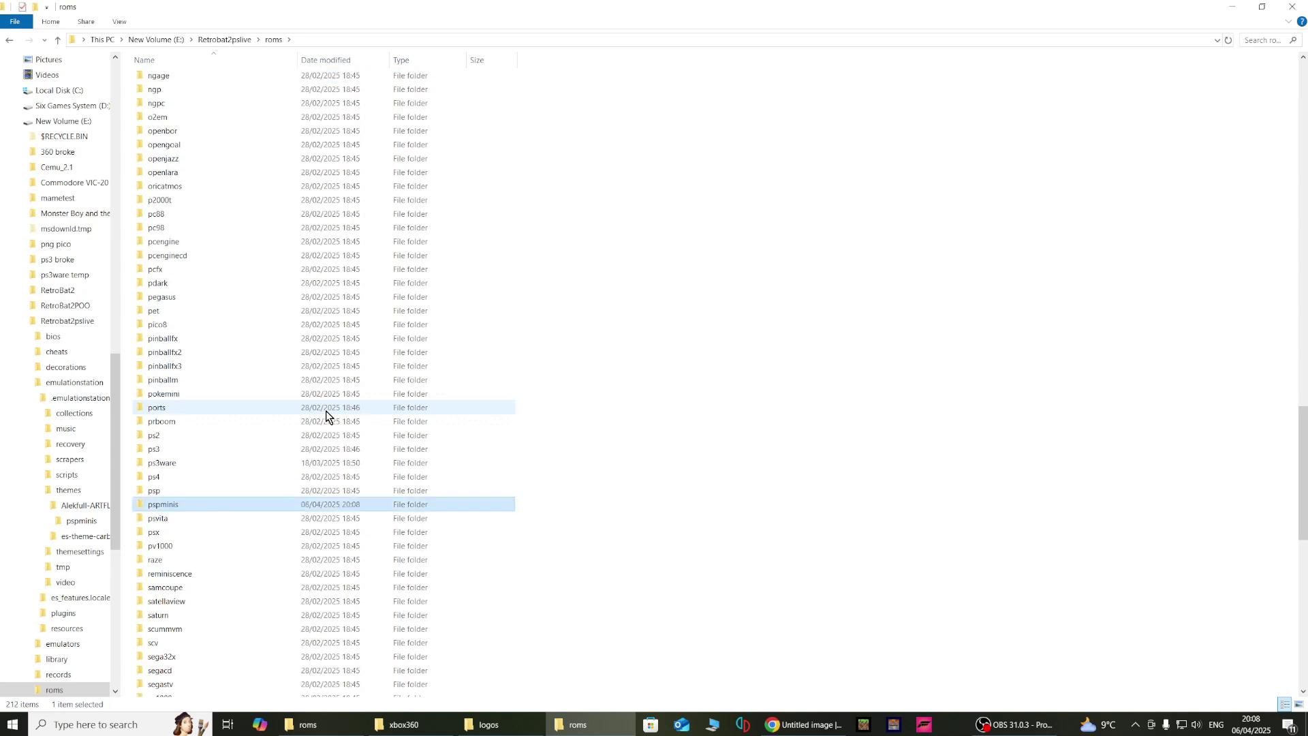
Open the pspminis folder and paste the five PSP Minis .cso games into it
middle_click(182, 504)
double_click(186, 508)
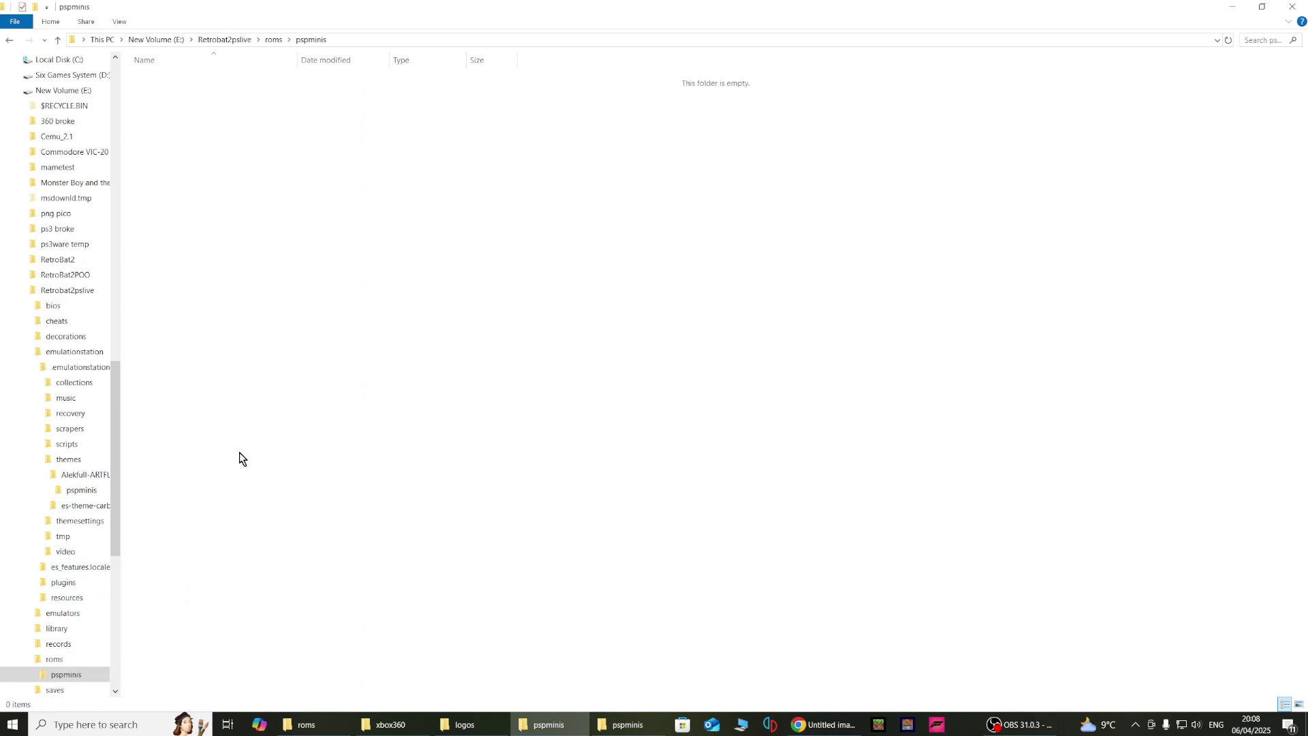
right_click(272, 333)
click(301, 422)
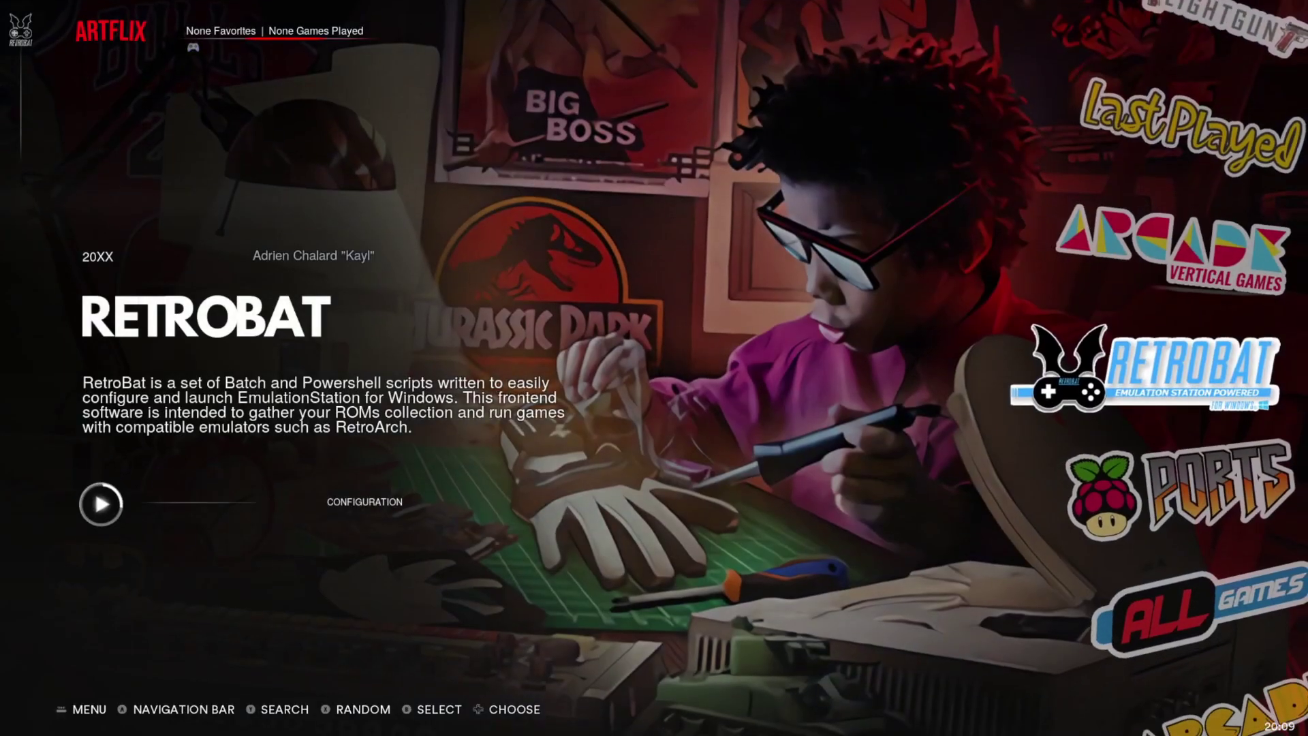
key(Down)
key(Down)
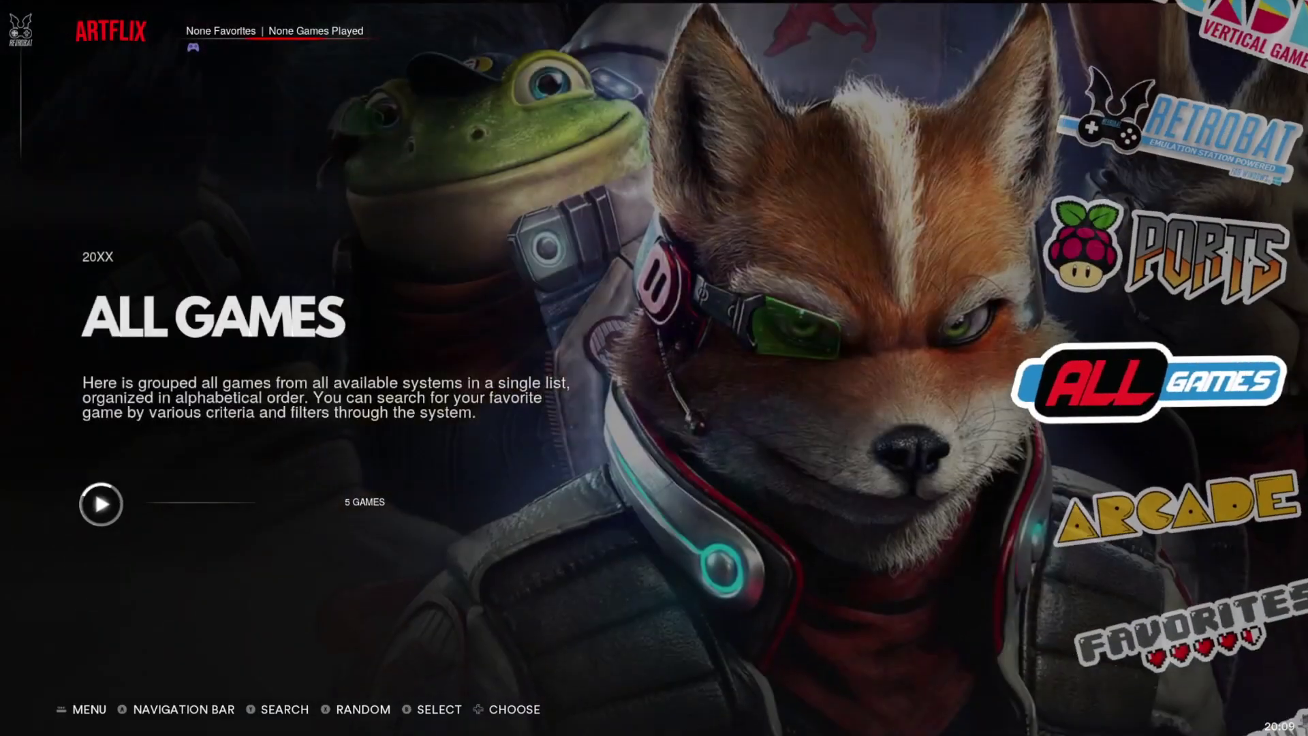
In Game Collection Settings, limit the systems displayed to one system
key(Down)
key(Down)
key(Down)
key(Down)
key(Down)
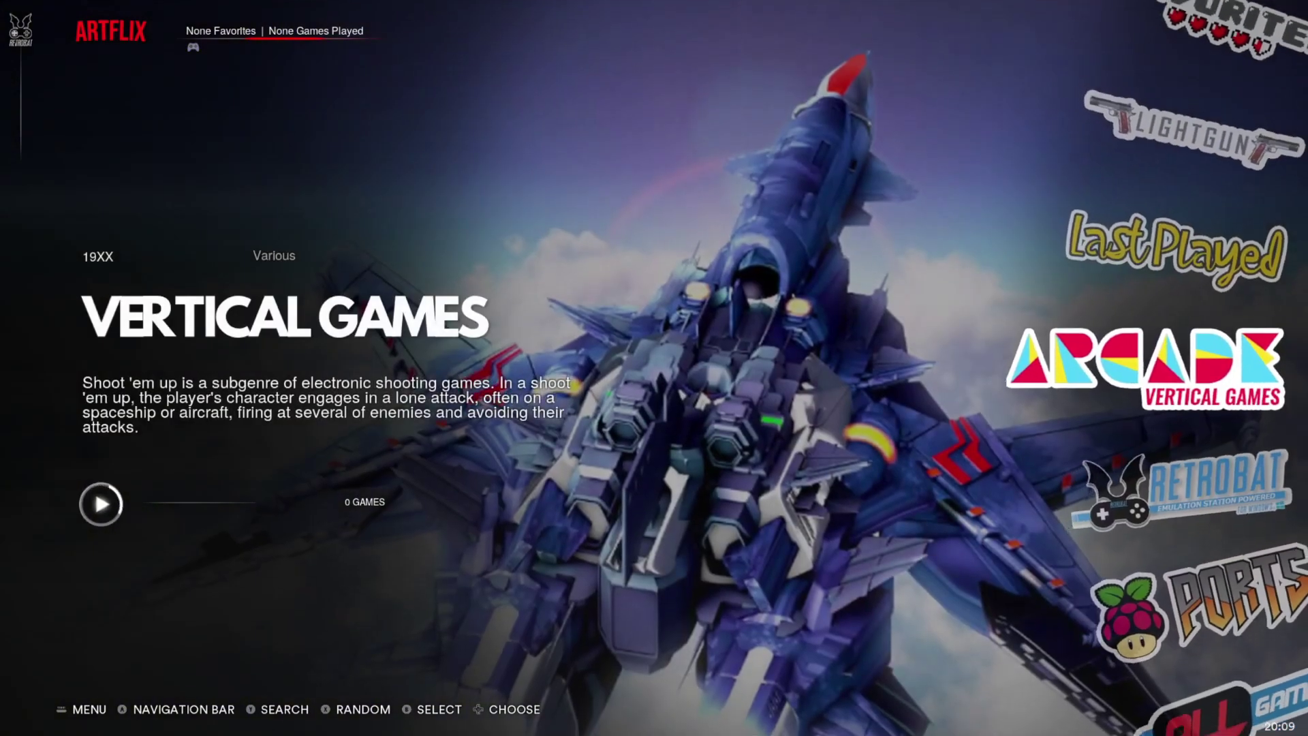
key(Down)
key(Down)
key(Down)
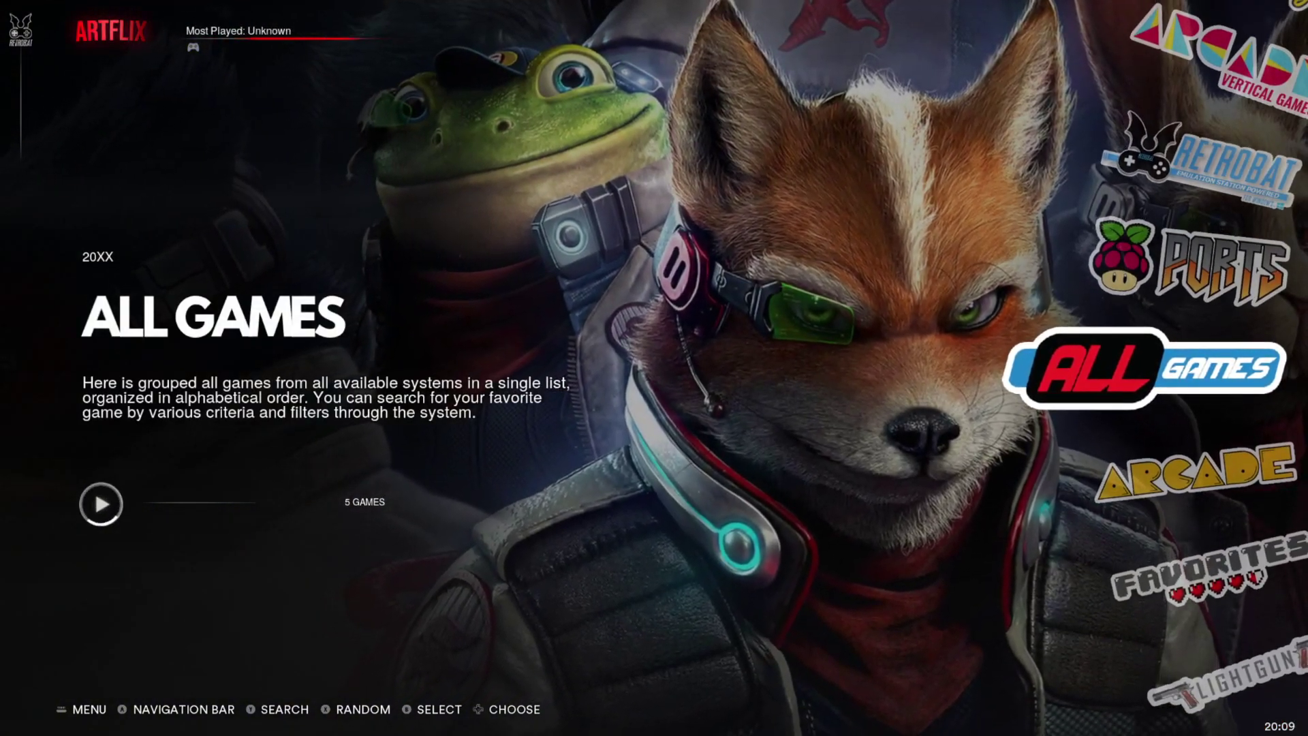
key(Escape)
key(Down)
key(Down)
key(Down)
key(Down)
key(Return)
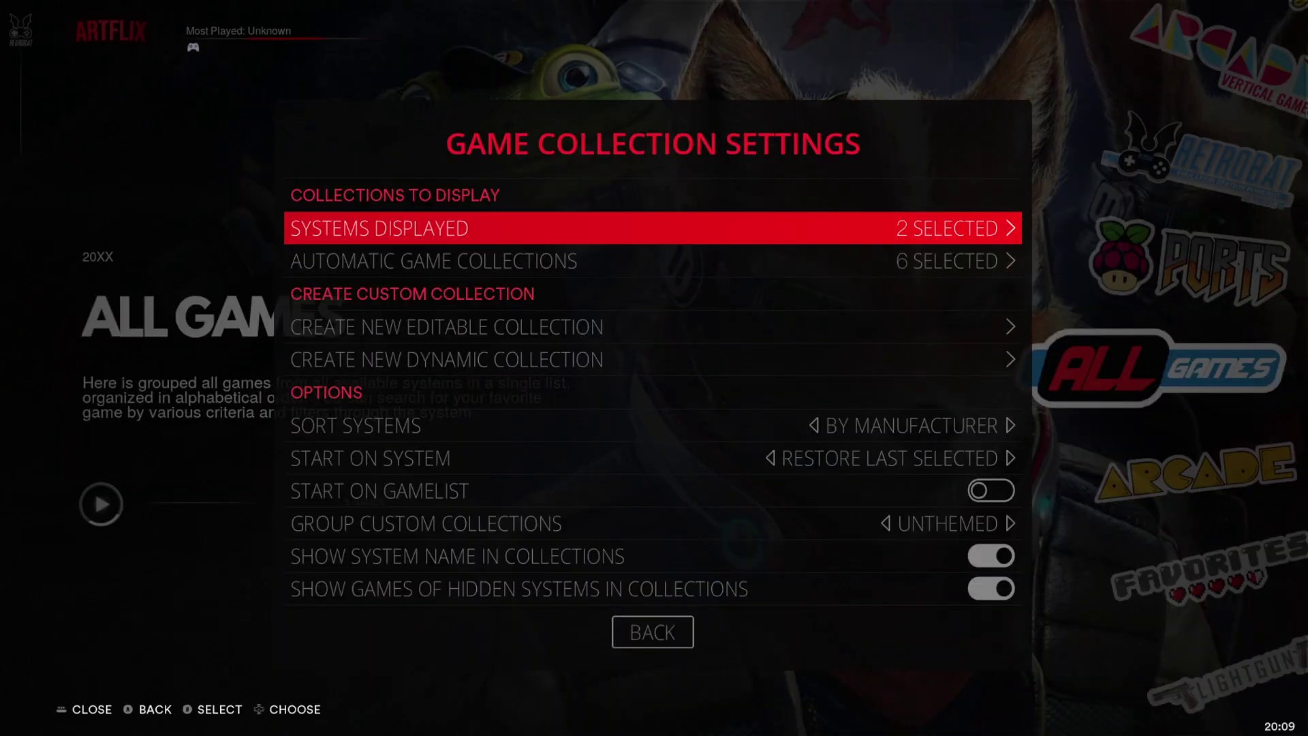
key(Return)
key(Down)
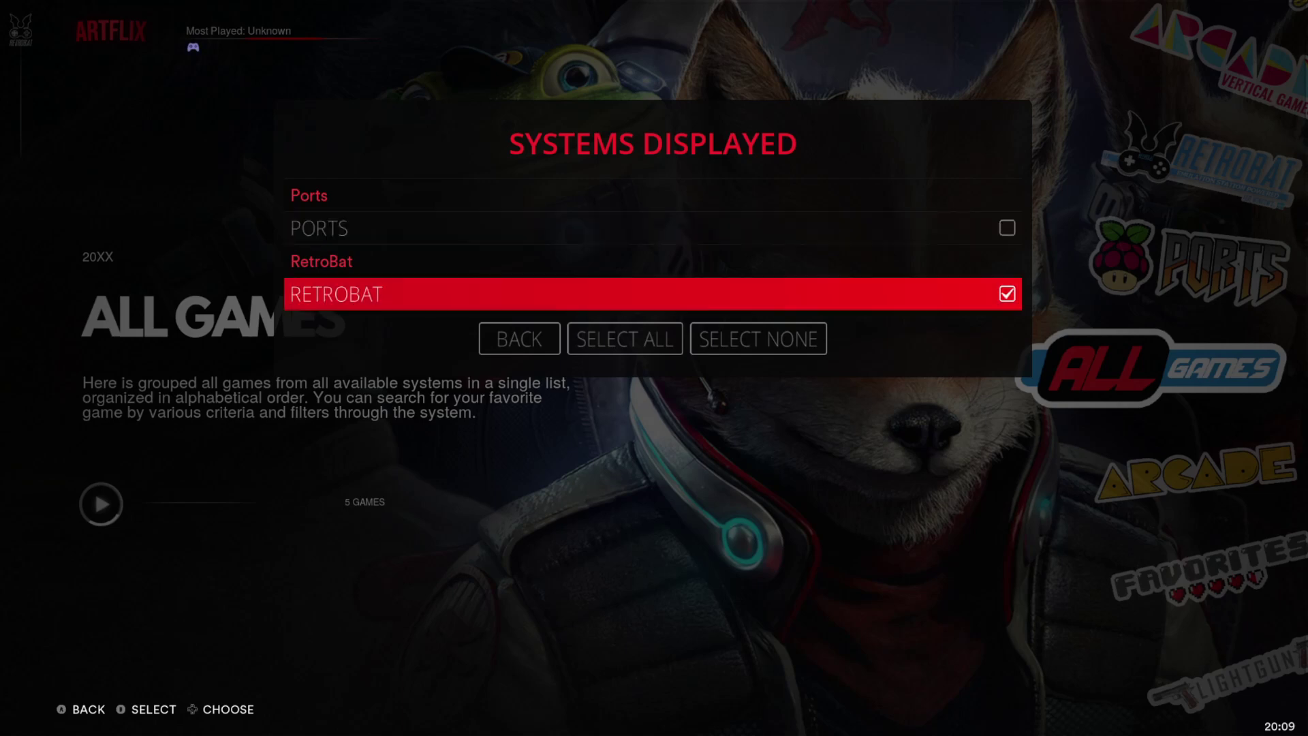
key(Down)
key(Return)
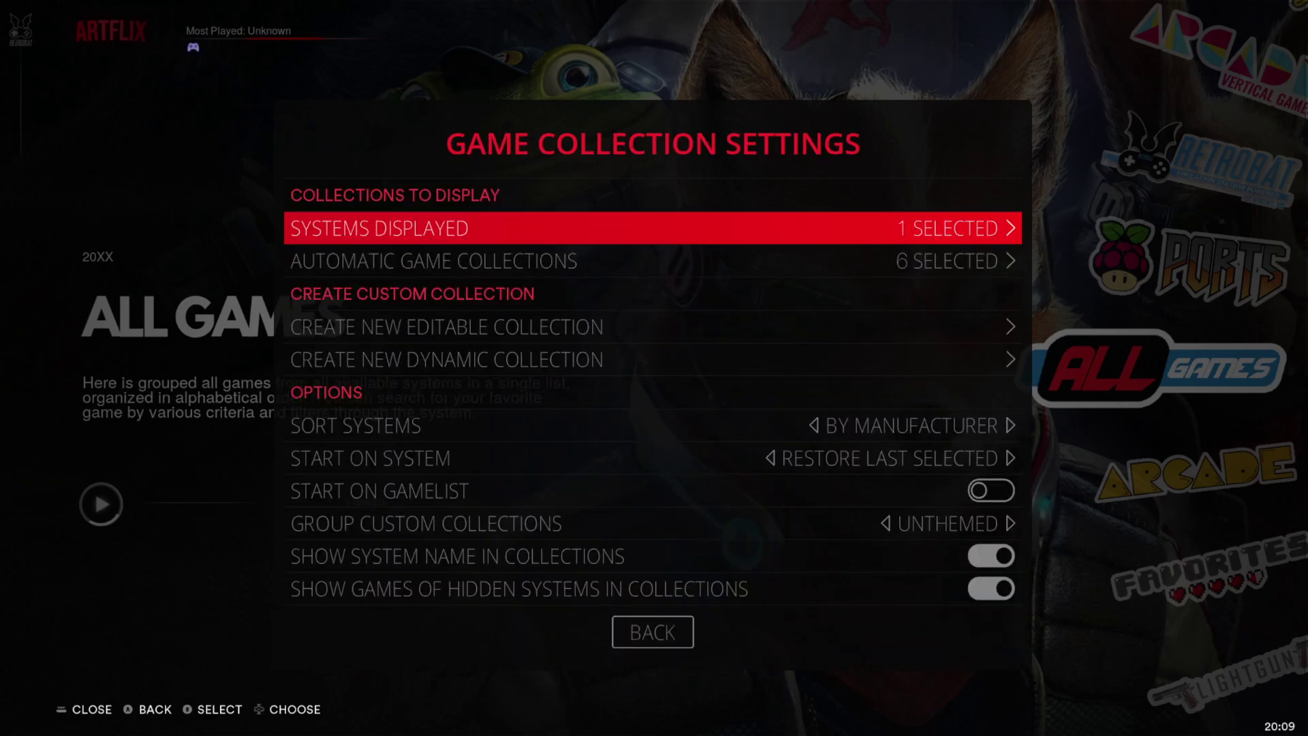
Untick FAVORITES and LIGHTGUN GAMES so only one automatic collection stays selected, then close the menus
key(Down)
key(Return)
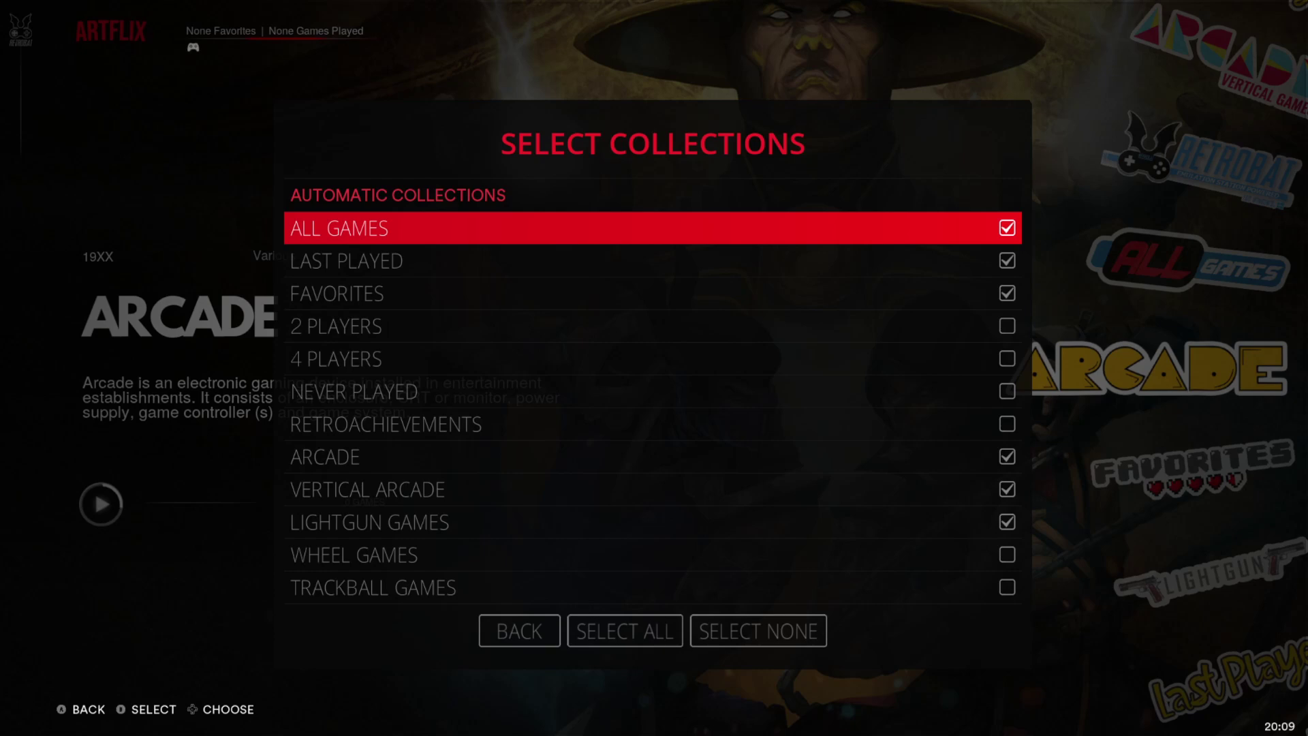
key(Down)
key(Down)
key(Up)
key(Up)
key(Down)
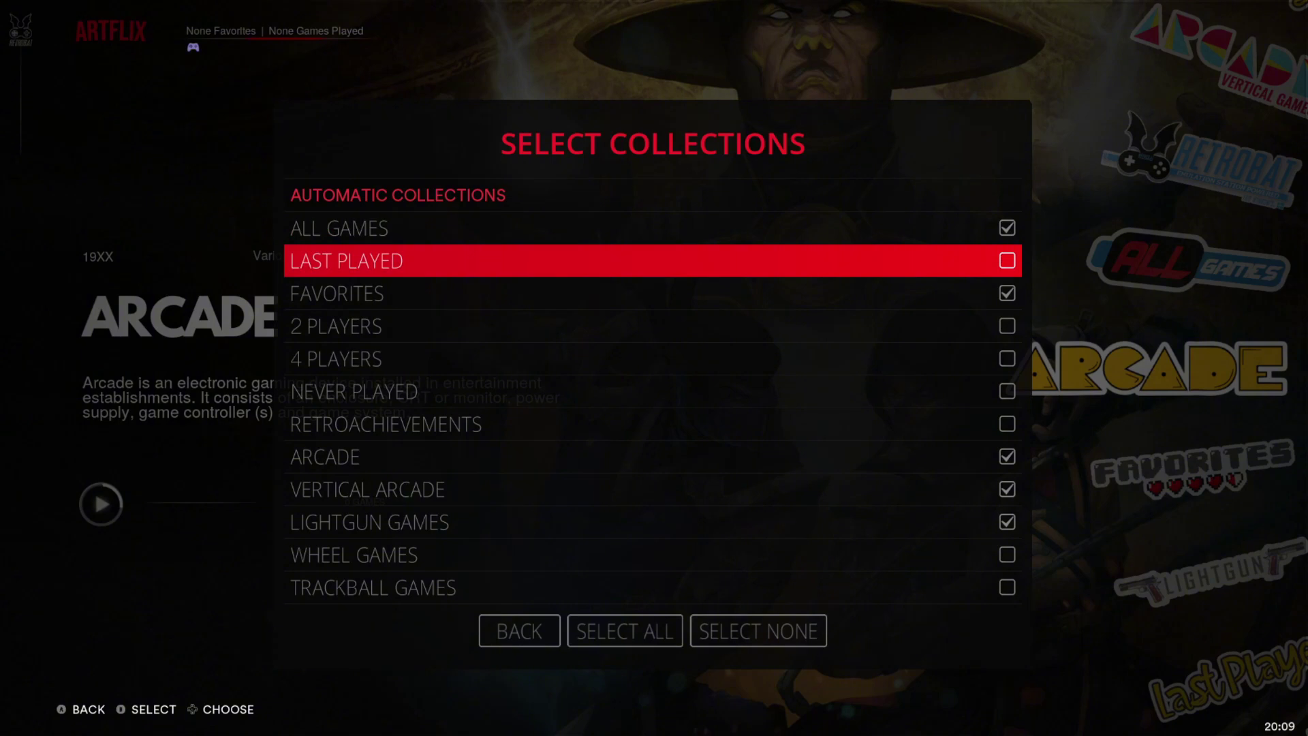
key(Down)
key(Return)
key(Down)
key(Down)
key(Down)
key(Down)
key(Down)
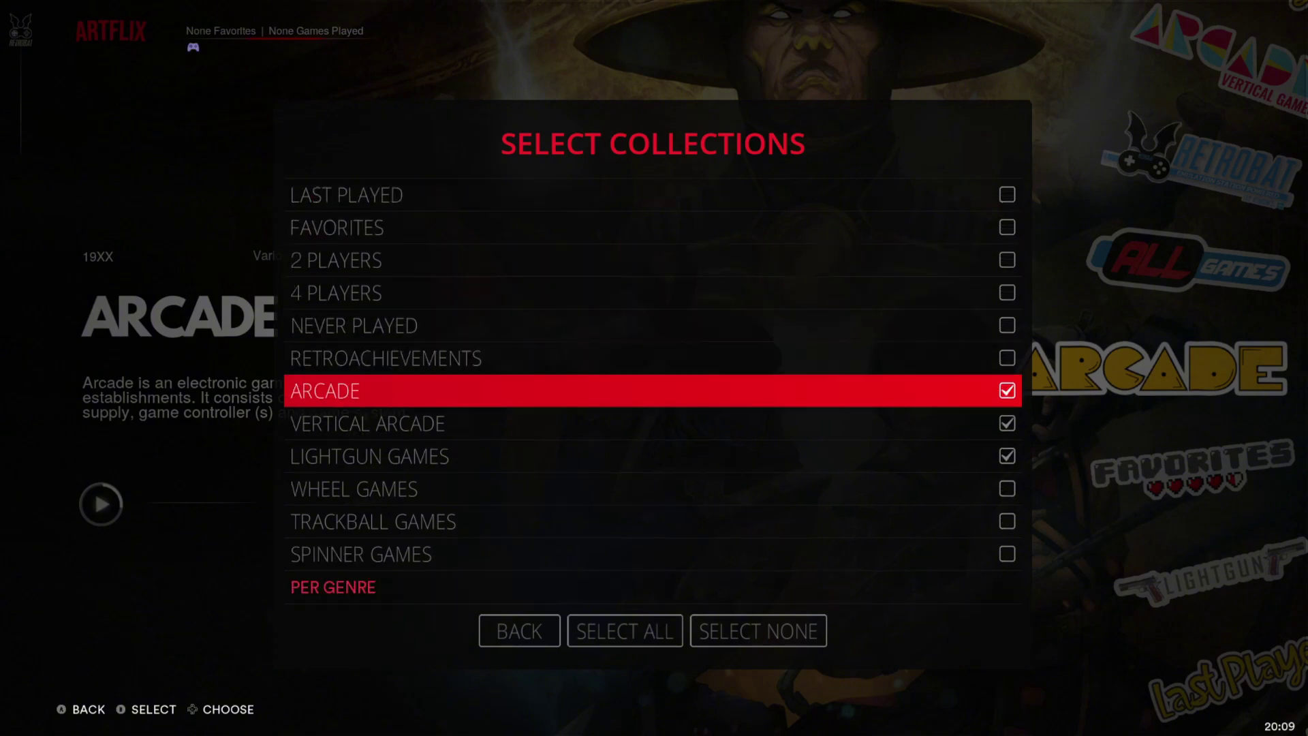
key(Down)
key(Down)
key(Return)
key(Down)
key(Escape)
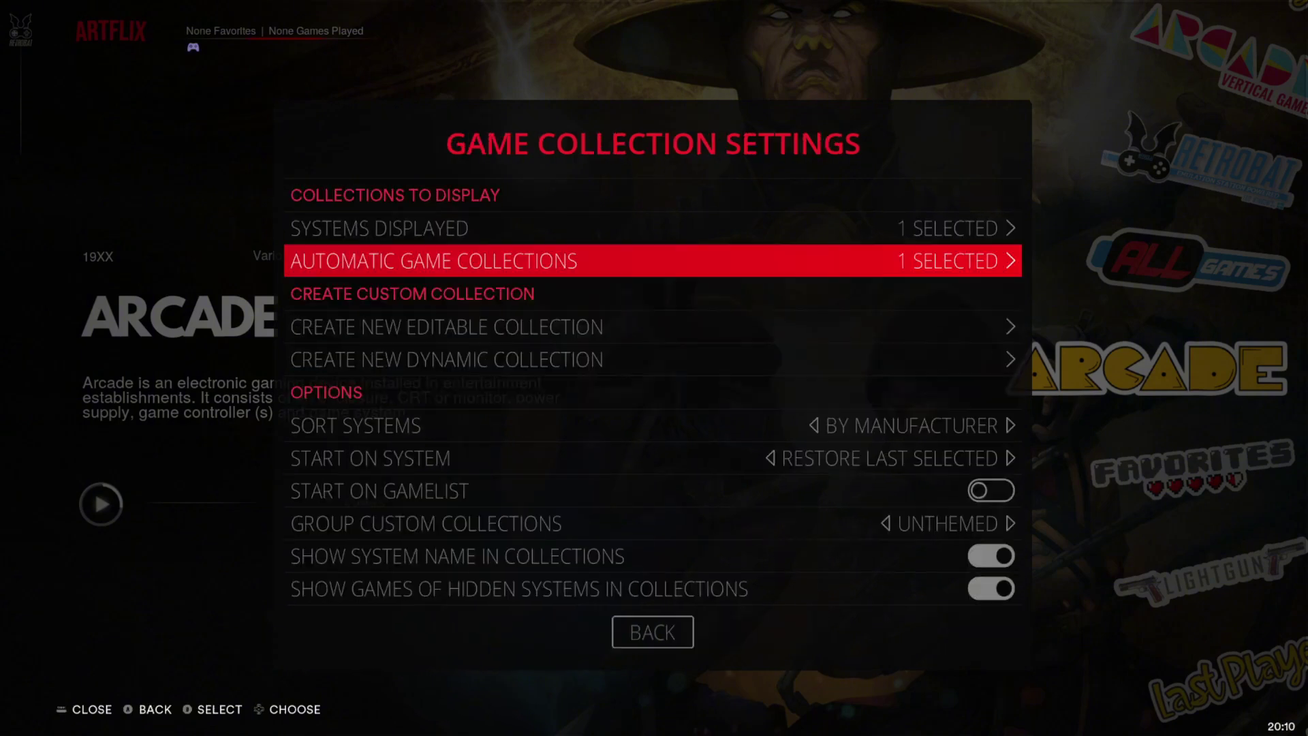
key(Escape)
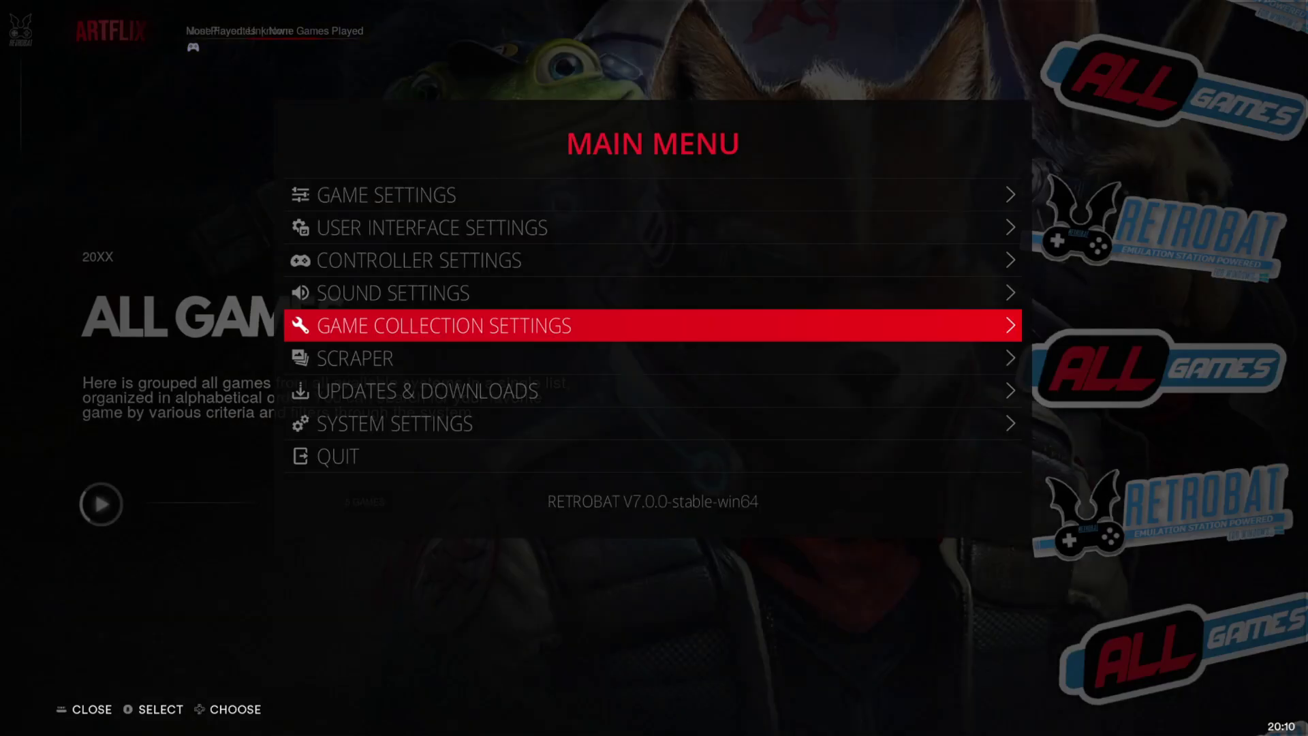
key(Escape)
Bring the carousel to Retrobat and quit RetroBat from the main menu
key(Right)
key(Left)
key(Right)
key(Left)
key(Right)
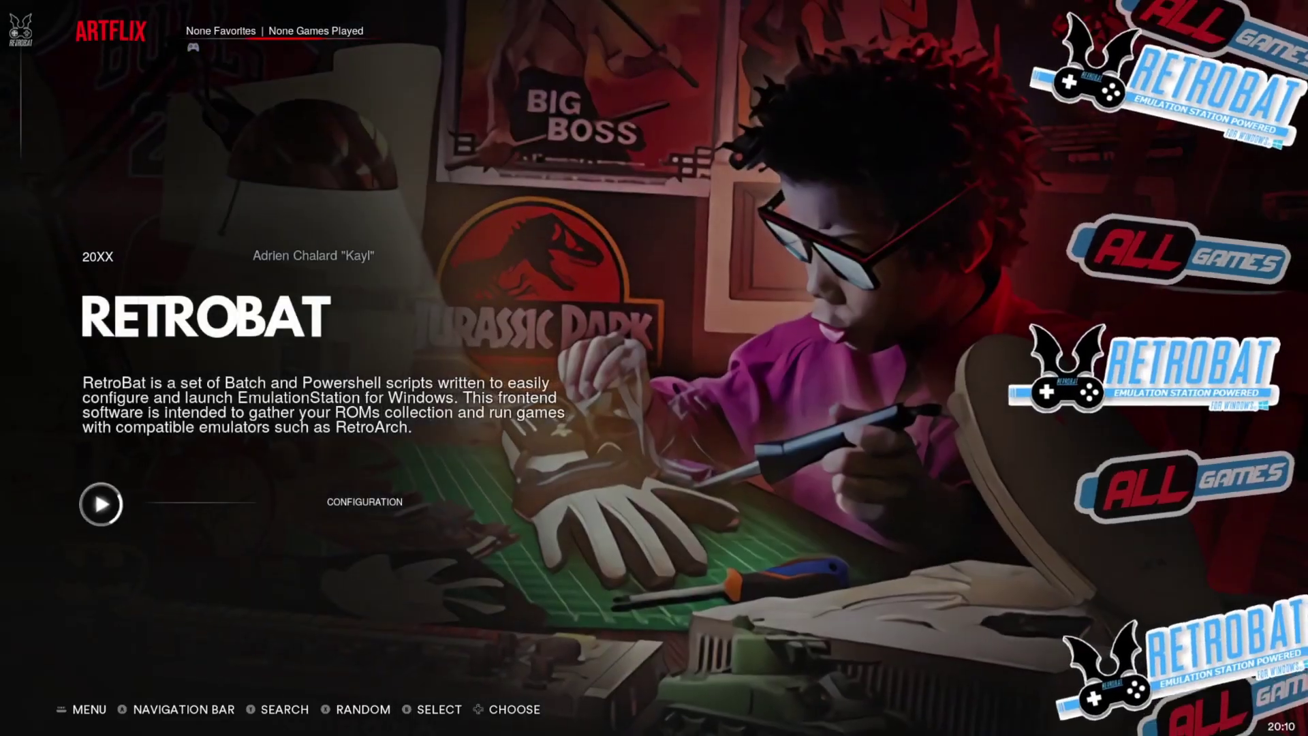
key(Escape)
key(Up)
key(Return)
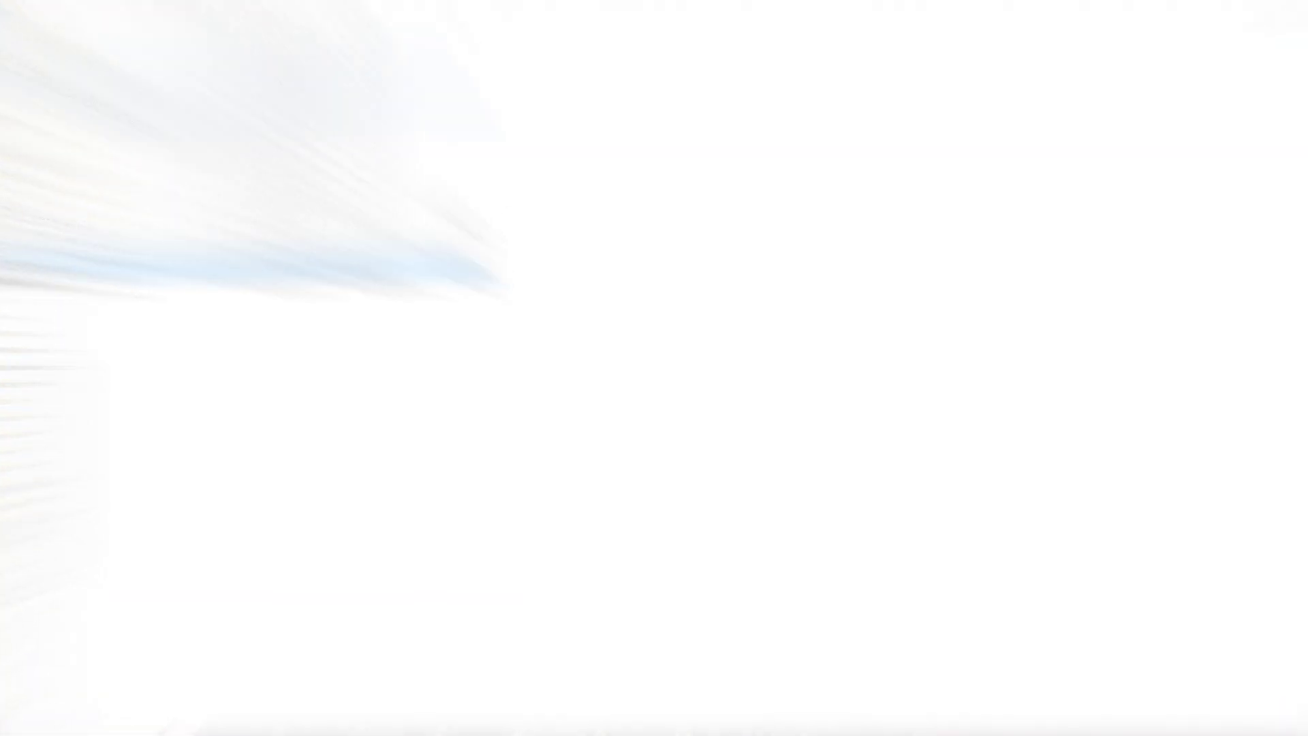
Go into emulationstation\.emulationstation and right-click es_systems.cfg to edit it in Notepad++
double_click(192, 123)
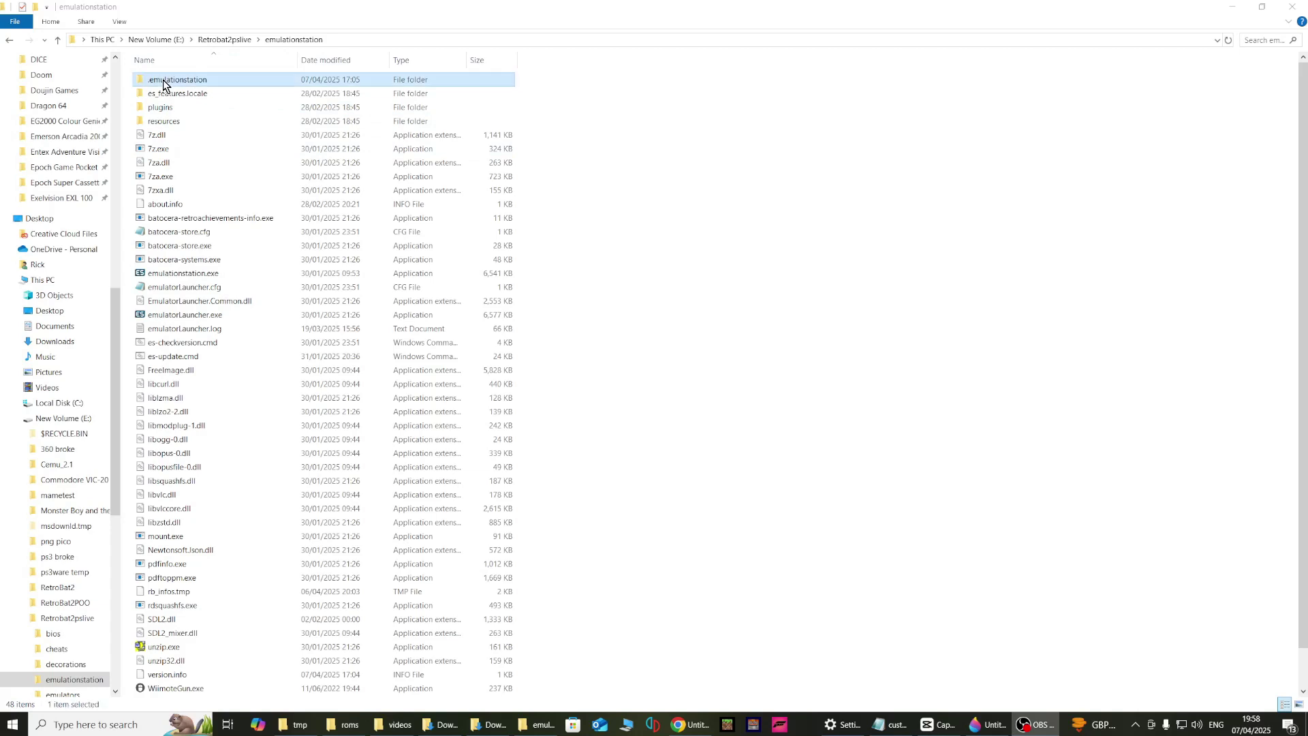
double_click(163, 80)
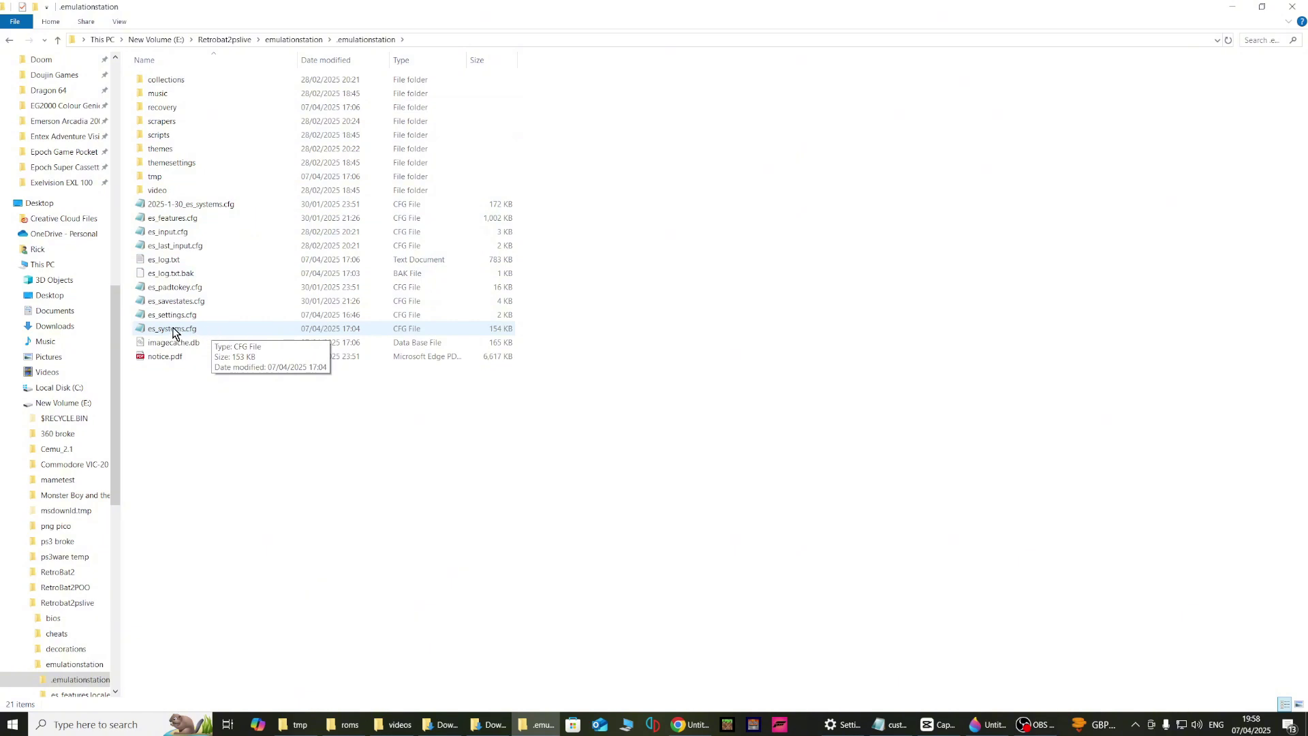
click(208, 328)
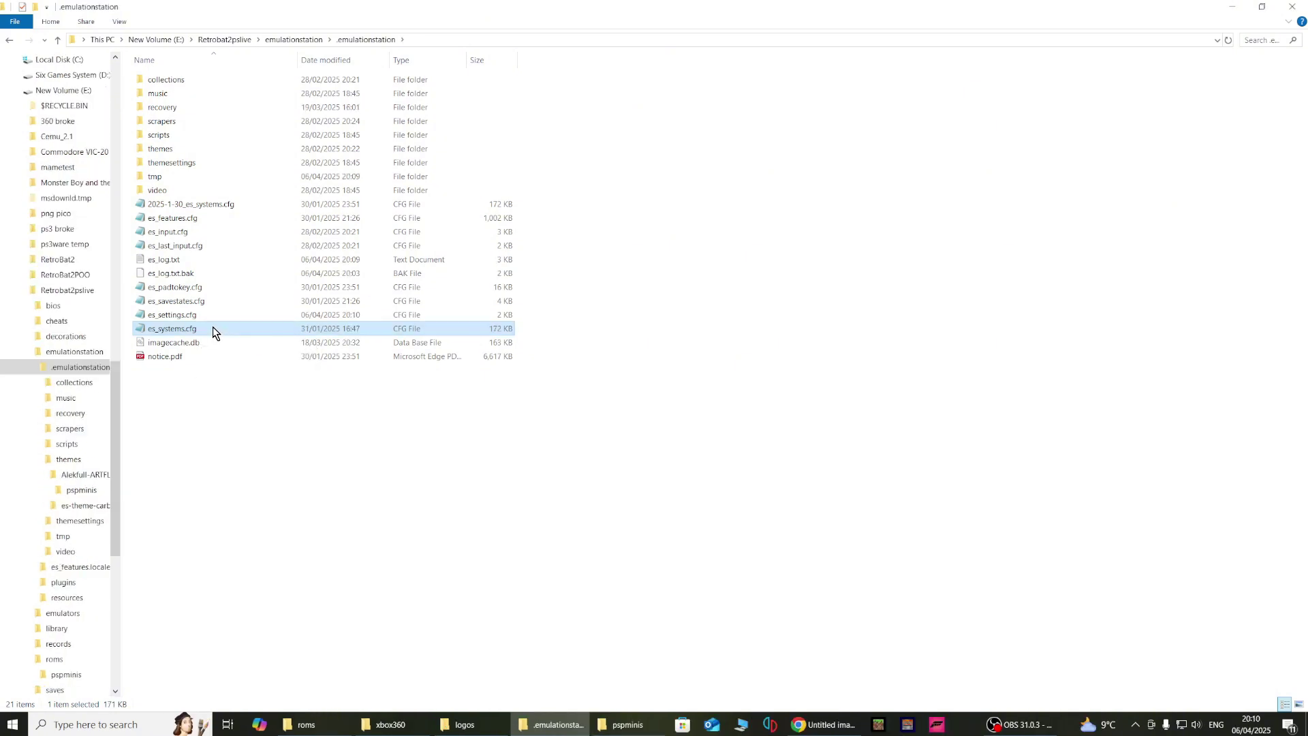
right_click(212, 331)
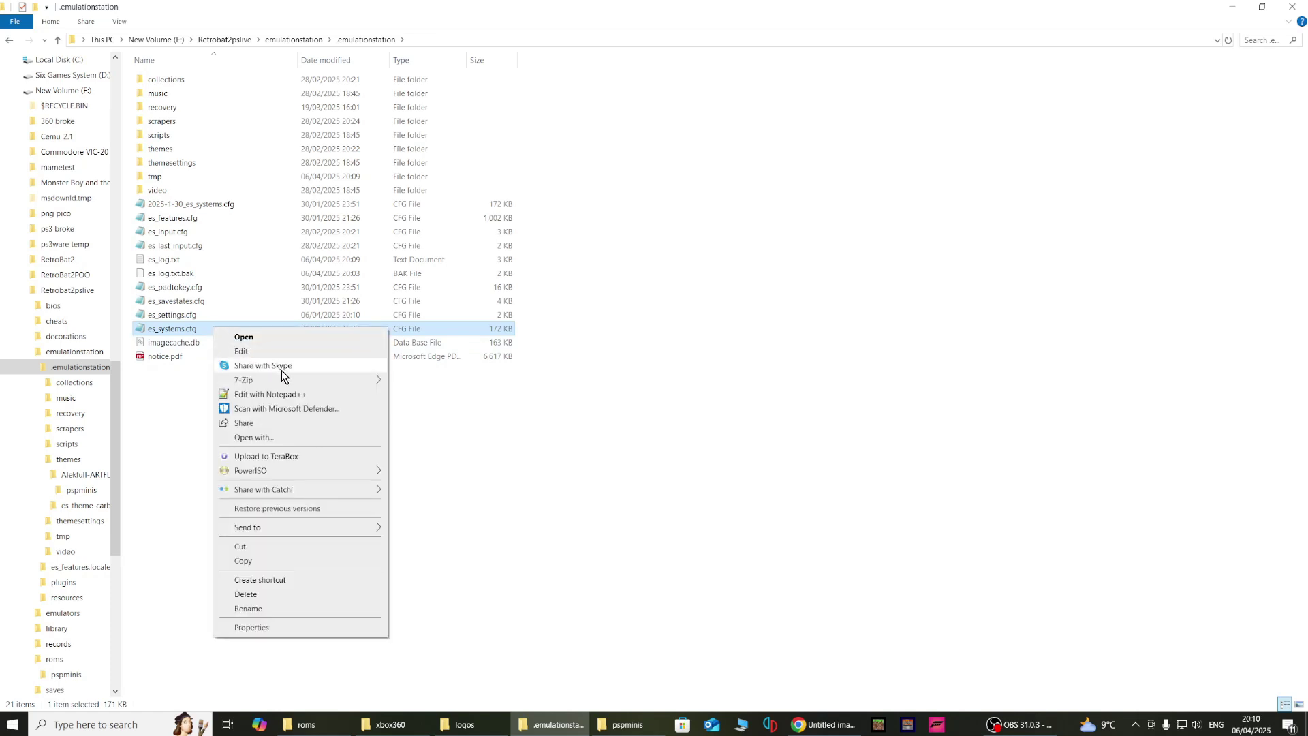